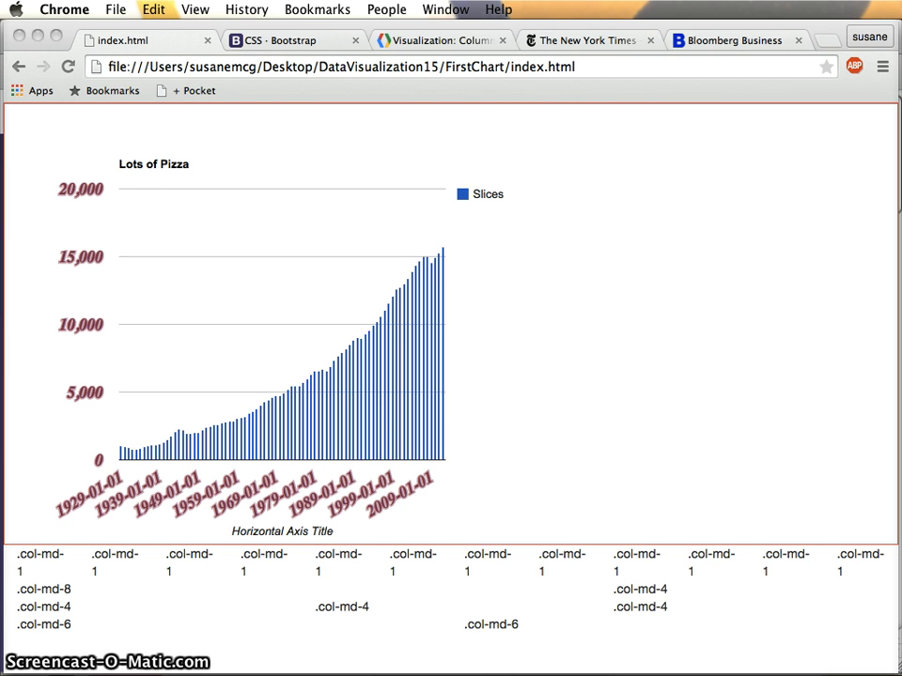
pyautogui.moveTo(897, 672)
pyautogui.mouseDown()
pyautogui.moveTo(562, 665)
pyautogui.moveTo(869, 656)
pyautogui.moveTo(895, 670)
pyautogui.mouseUp()
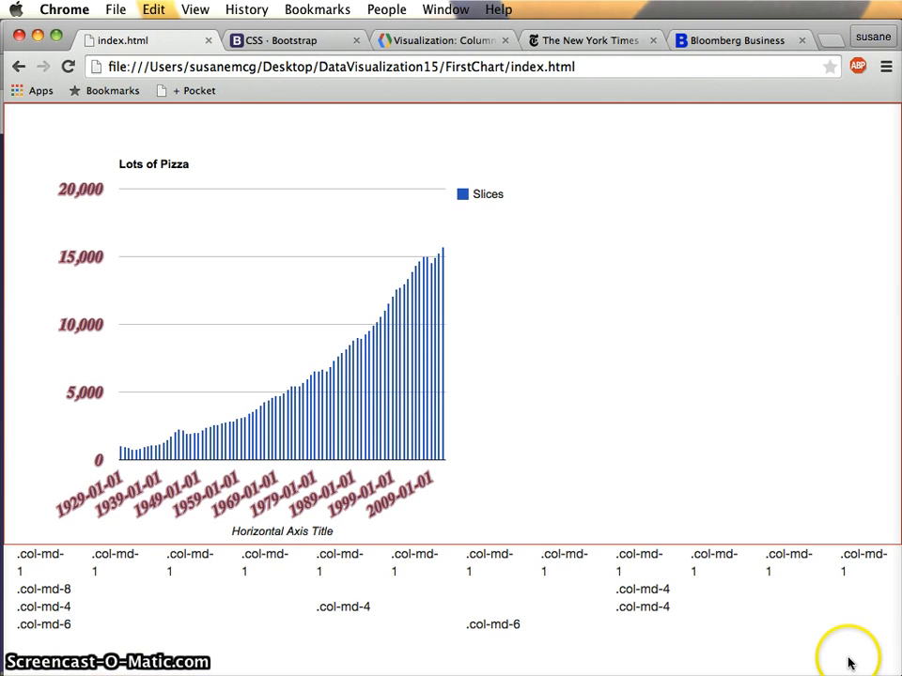
# Step: Narrow the Chrome window so the columns stack, widen it back, then bring up all windows
pyautogui.moveTo(843, 670); pyautogui.dragTo(807, 670)
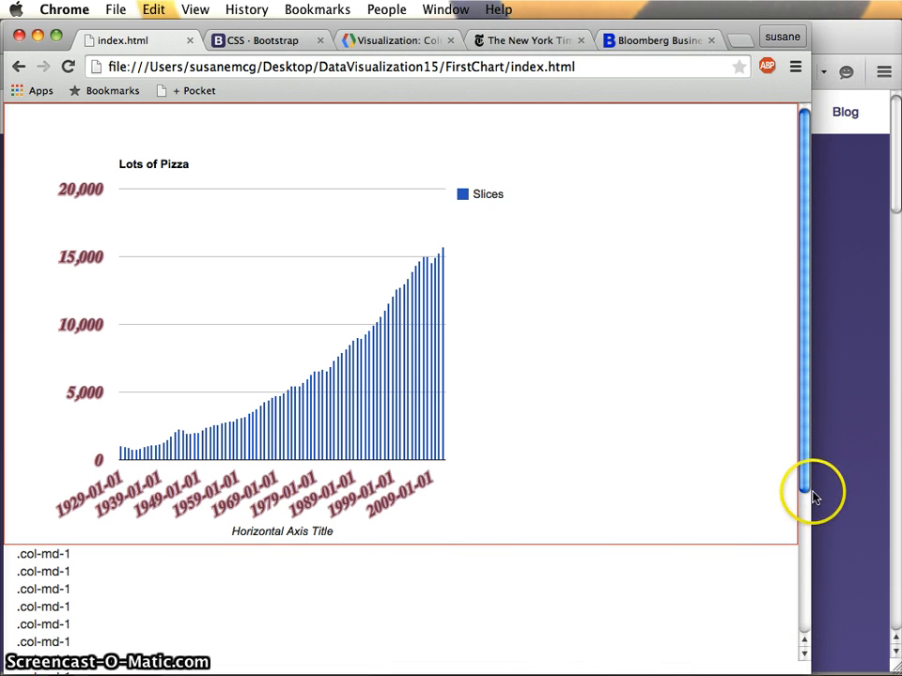
pyautogui.moveTo(806, 488); pyautogui.dragTo(806, 582)
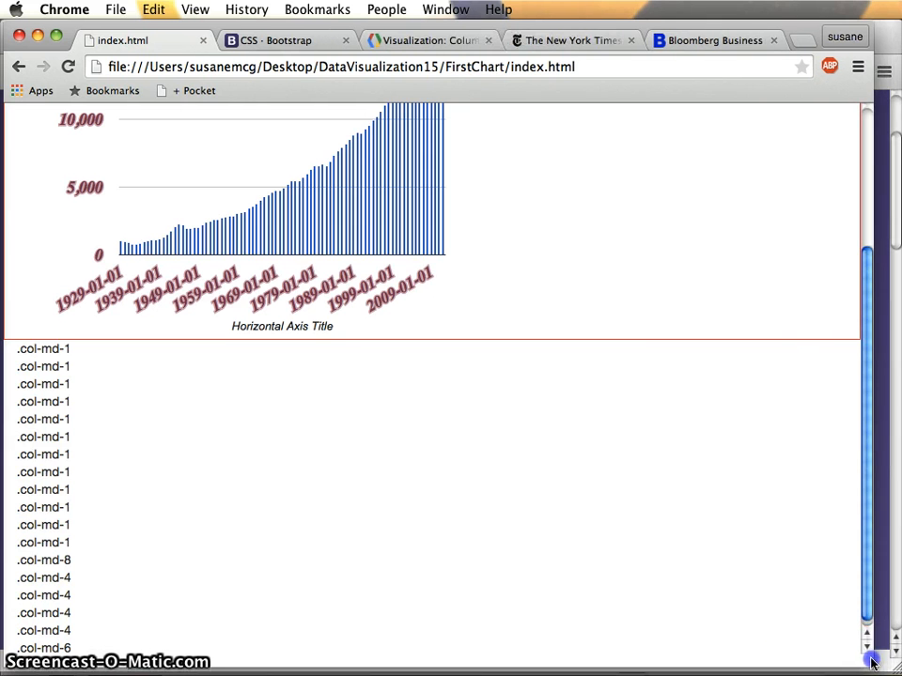
pyautogui.moveTo(807, 657); pyautogui.dragTo(888, 665)
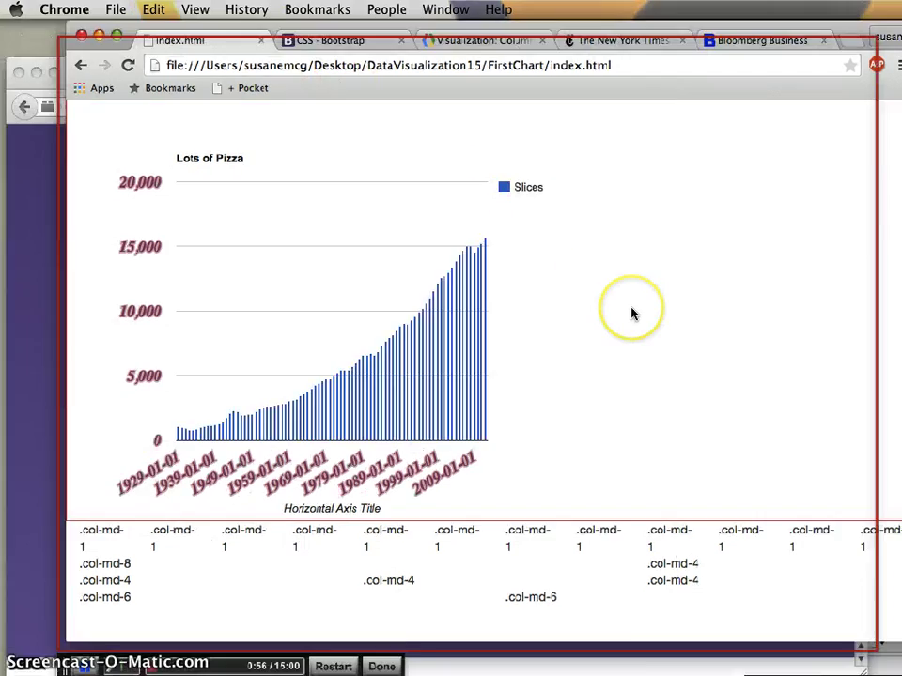
pyautogui.press('F3')
# Step: Delete the col-md demo rows, their responsive-content comment and the blank line from index.html
pyautogui.click(706, 548)
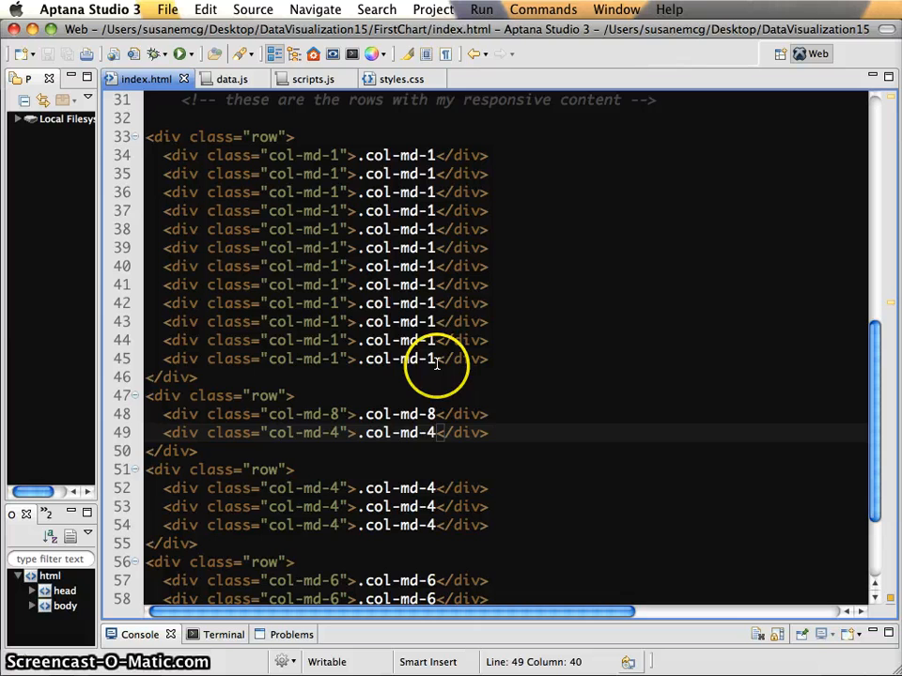
pyautogui.scroll(6, 282, 263)
pyautogui.scroll(1, 254, 253)
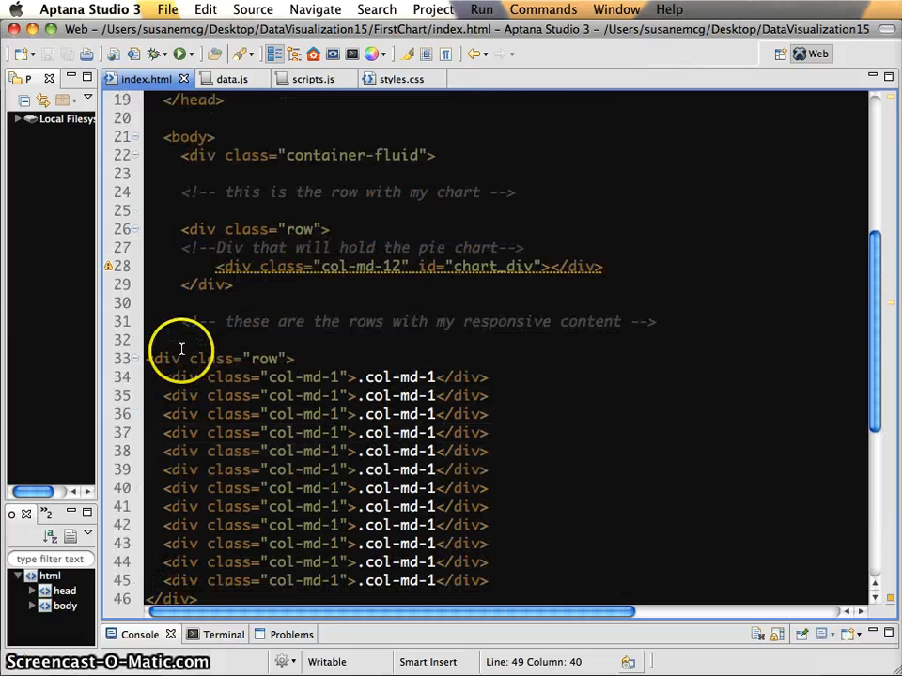
pyautogui.moveTo(145, 358)
pyautogui.mouseDown()
pyautogui.moveTo(146, 584)
pyautogui.moveTo(246, 481)
pyautogui.mouseUp()
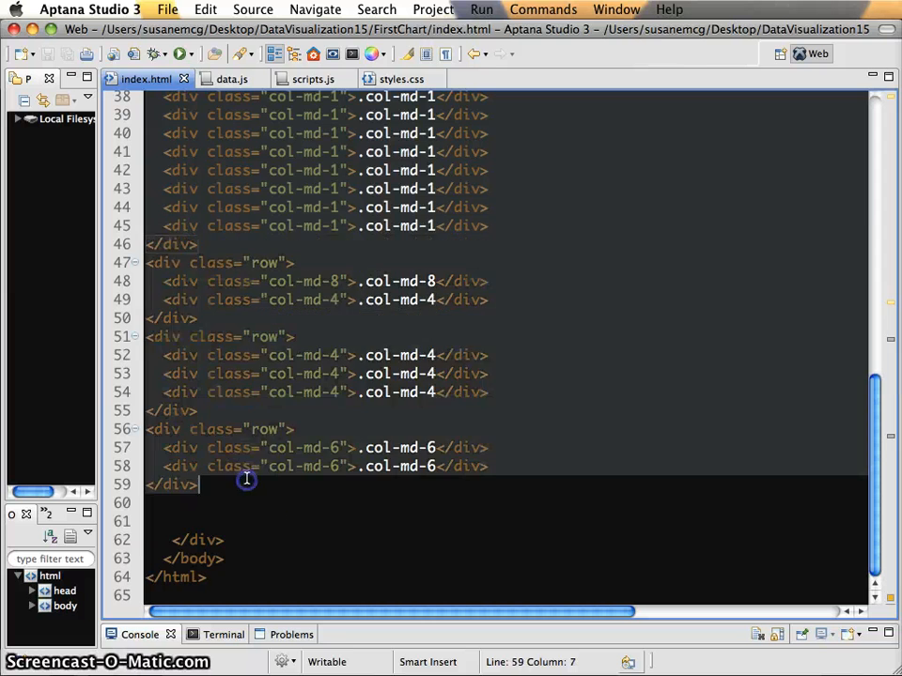
pyautogui.press('BackSpace')
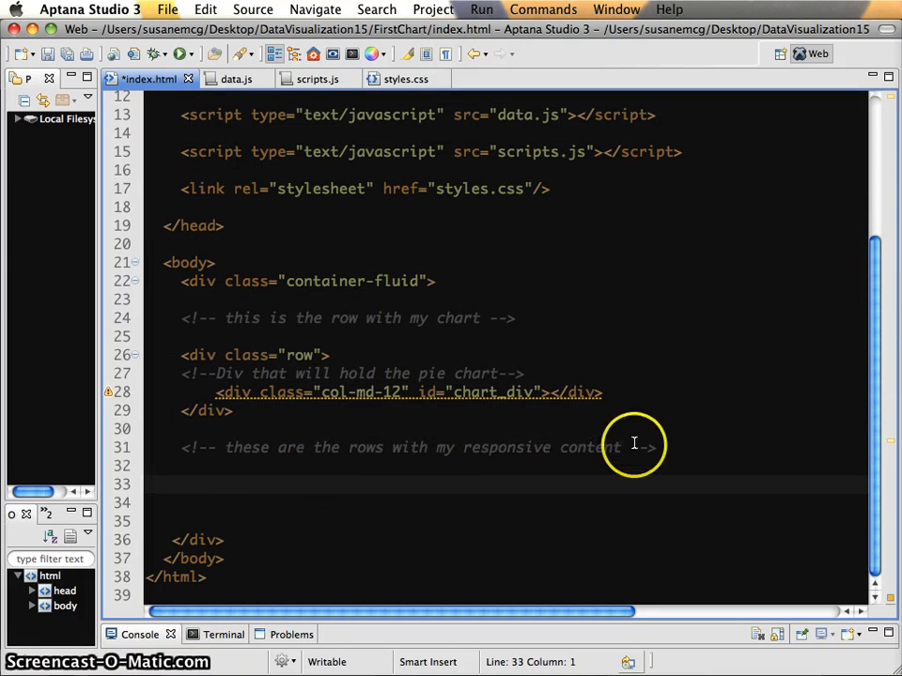
pyautogui.moveTo(185, 465); pyautogui.dragTo(116, 445)
pyautogui.press('BackSpace')
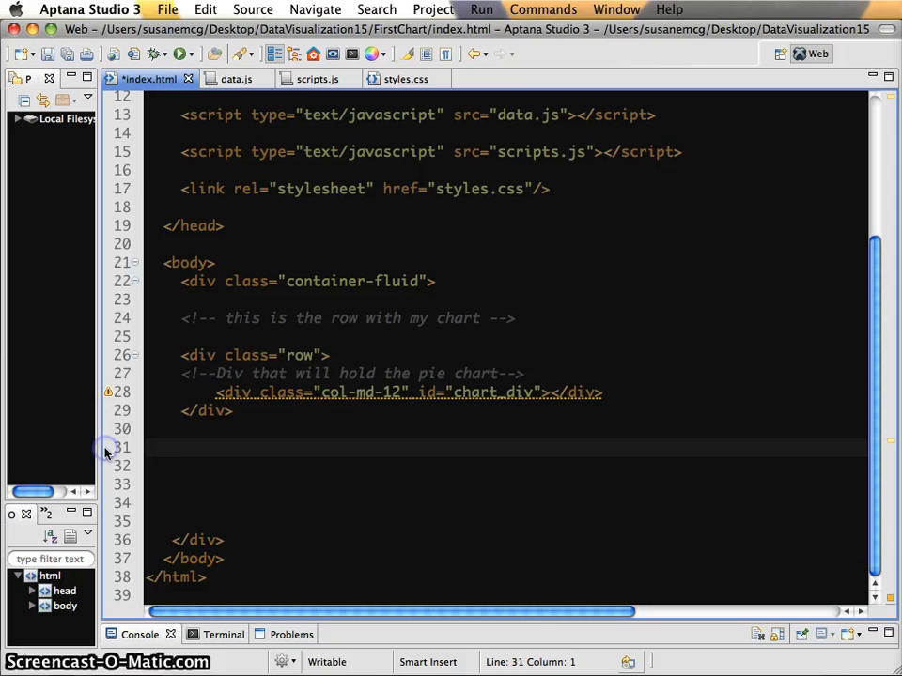
pyautogui.press('BackSpace')
pyautogui.press('F3')
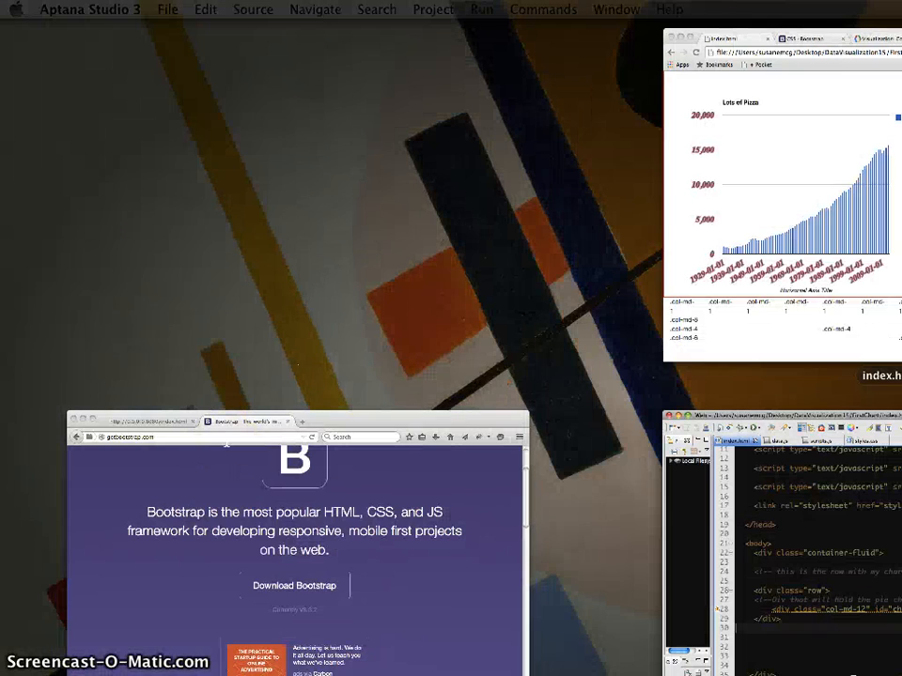
# Step: Show the Responsive utilities 'Available classes' table on the Bootstrap CSS docs tab
pyautogui.click(779, 198)
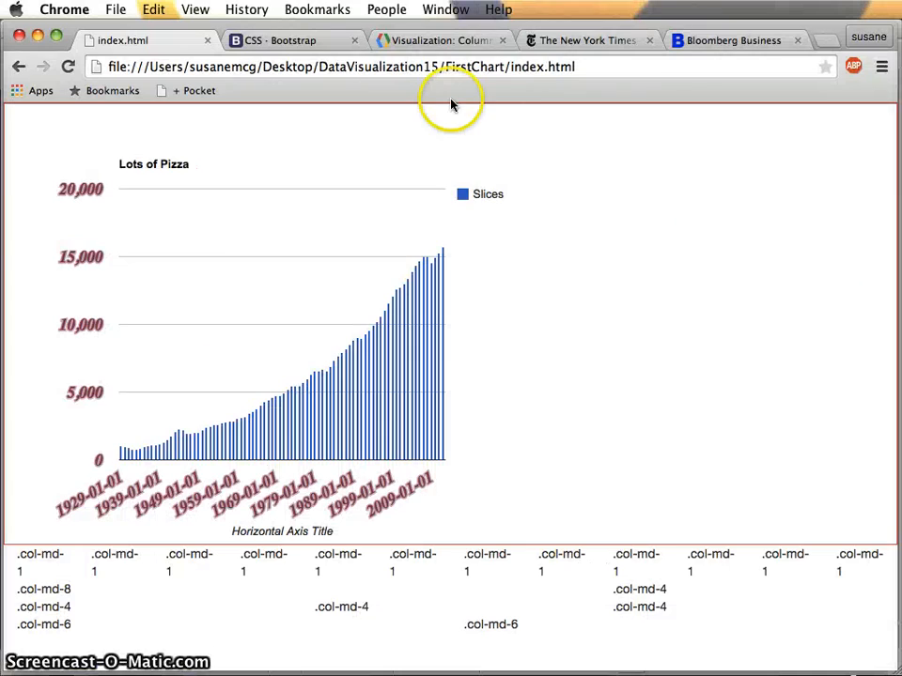
pyautogui.click(282, 40)
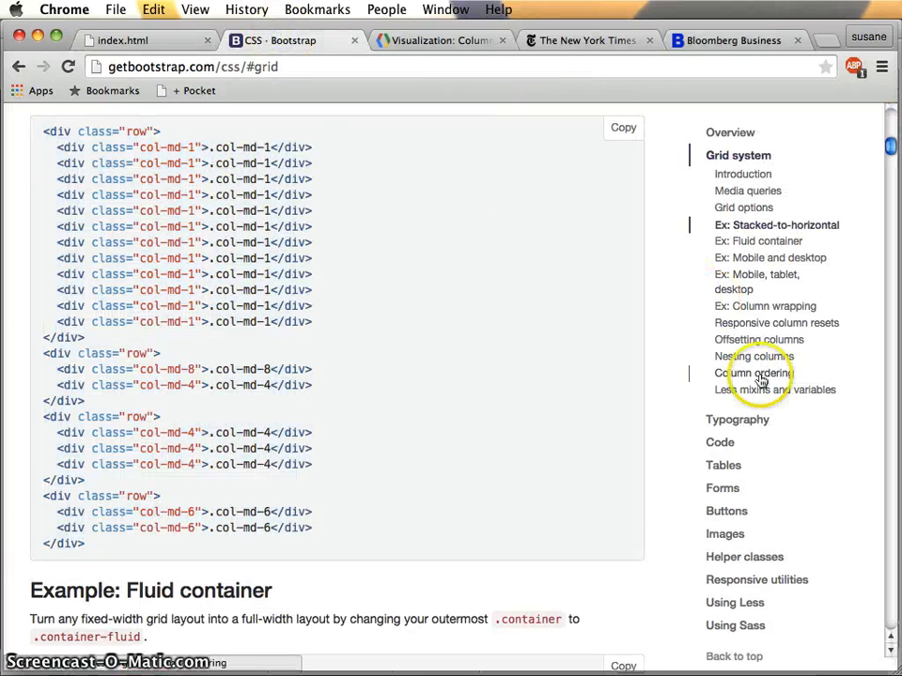
pyautogui.click(756, 579)
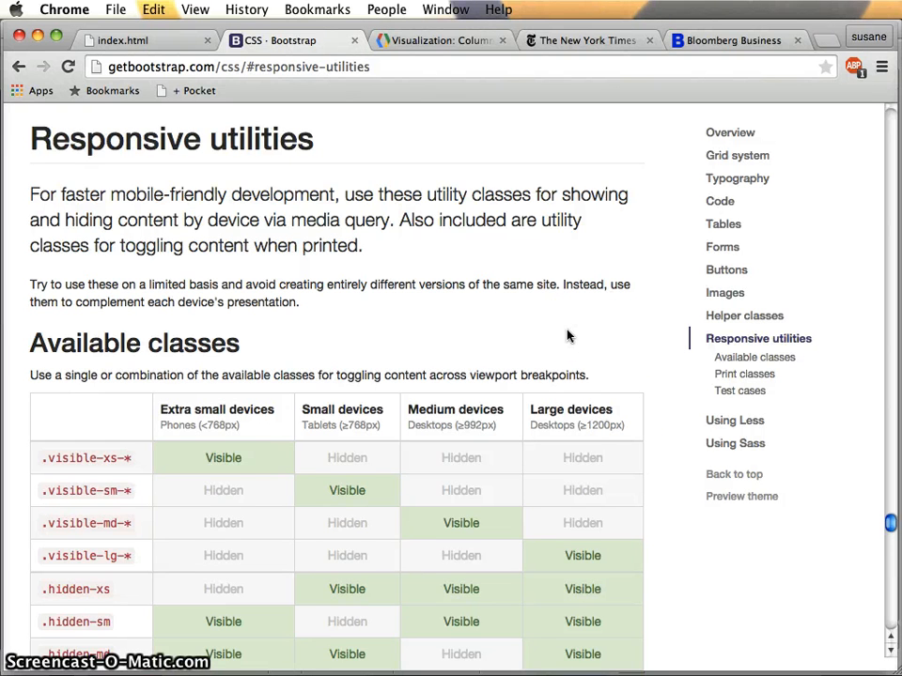
pyautogui.scroll(5, 567, 335)
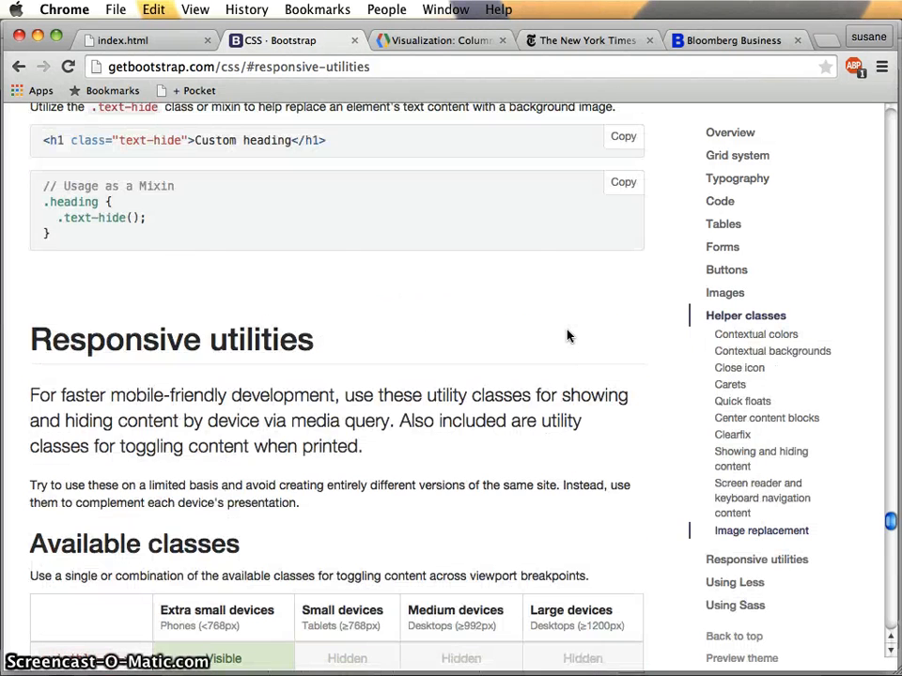
pyautogui.scroll(3, 568, 335)
pyautogui.scroll(3, 567, 335)
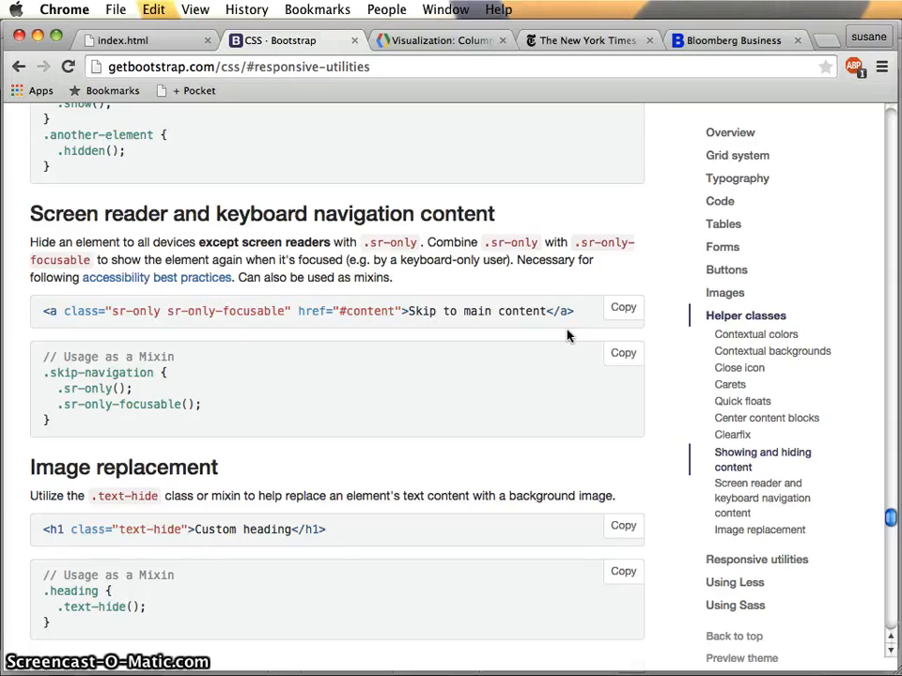
pyautogui.scroll(5, 567, 335)
pyautogui.scroll(1, 568, 336)
pyautogui.scroll(4, 567, 335)
pyautogui.scroll(2, 568, 327)
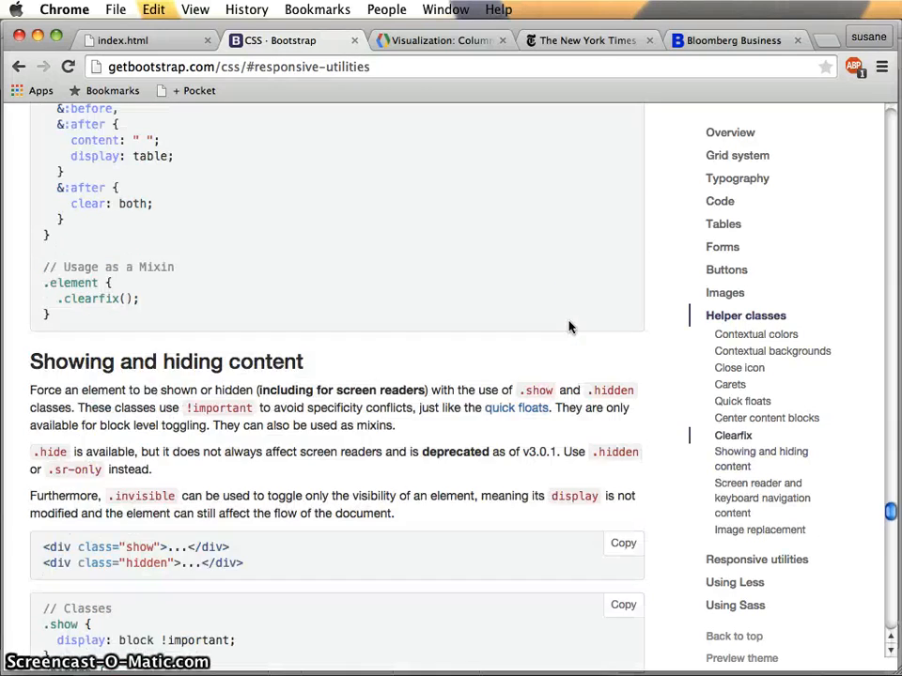
pyautogui.scroll(-5, 568, 327)
pyautogui.scroll(-4, 568, 327)
pyautogui.scroll(-4, 568, 327)
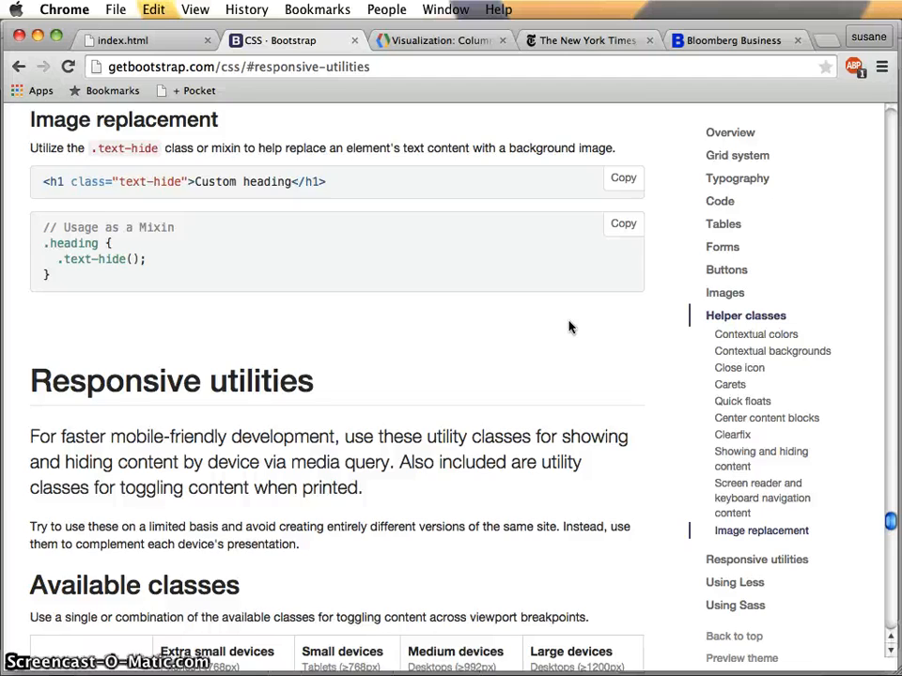
pyautogui.scroll(-1, 569, 326)
pyautogui.scroll(-5, 569, 327)
pyautogui.scroll(-2, 568, 327)
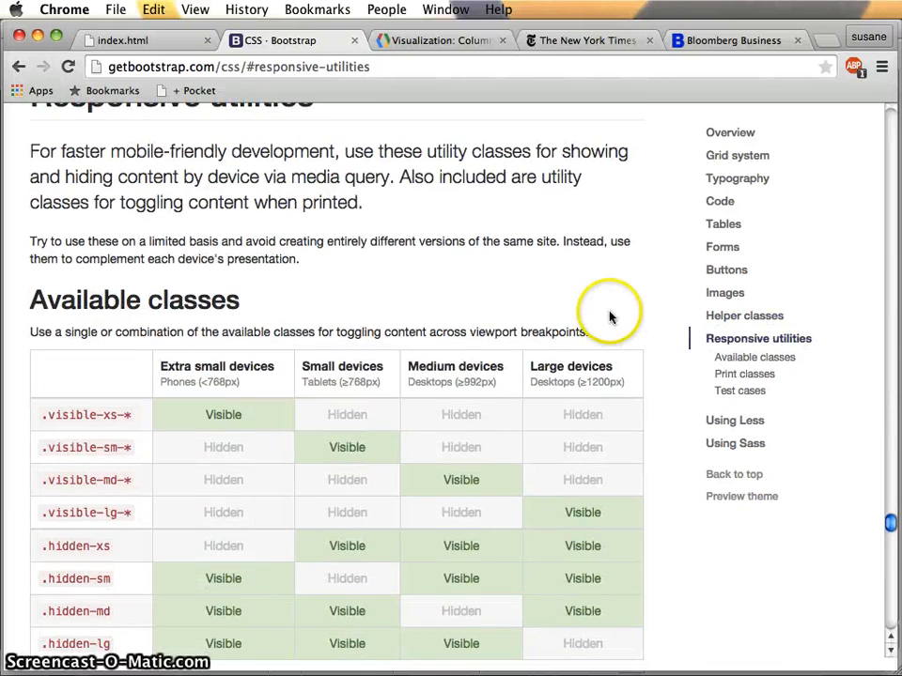
pyautogui.scroll(-5, 660, 343)
pyautogui.scroll(2, 660, 343)
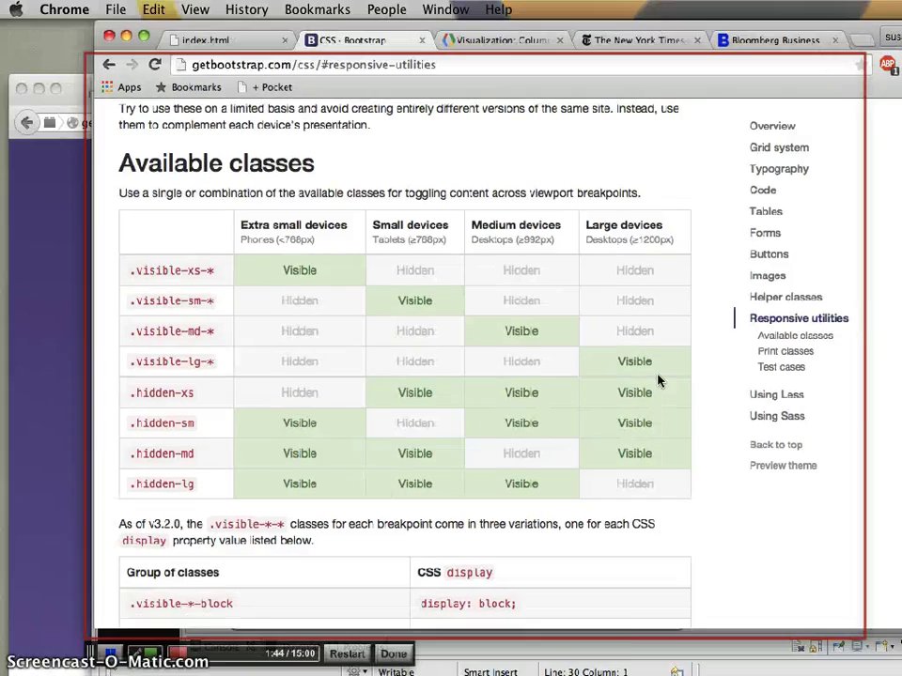
# Step: Add a <div class="row"> below the chart row containing <div class="">small</div>, caret inside the quotes
pyautogui.press('F3')
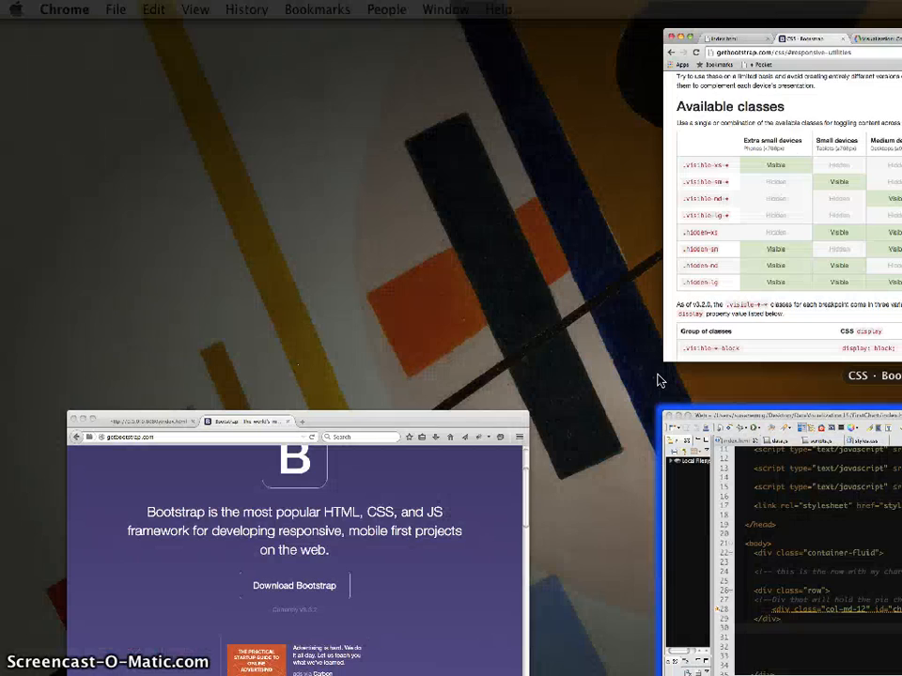
pyautogui.click(854, 600)
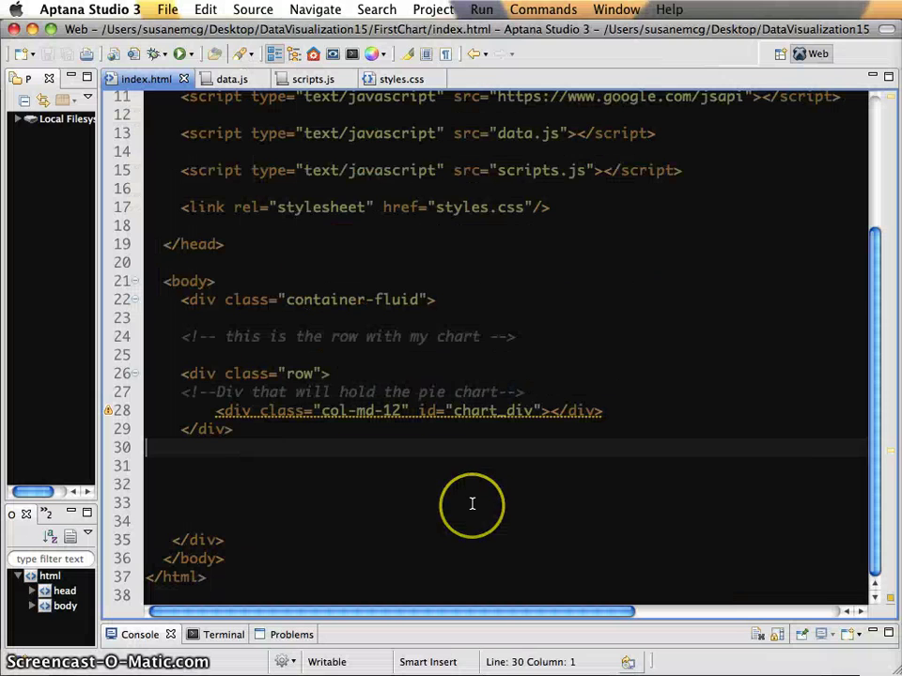
pyautogui.click(372, 467)
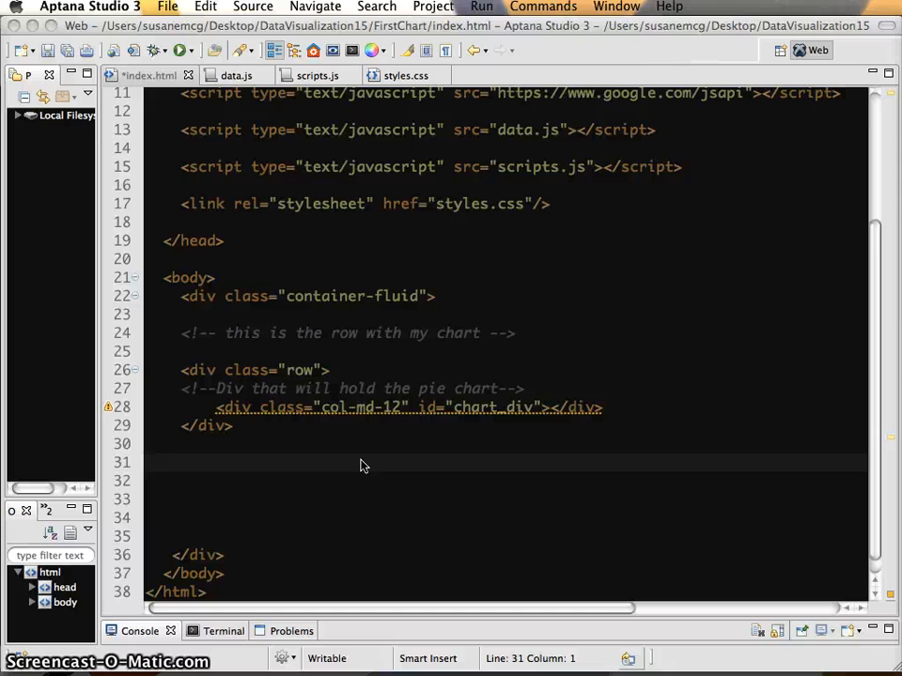
pyautogui.click(363, 460)
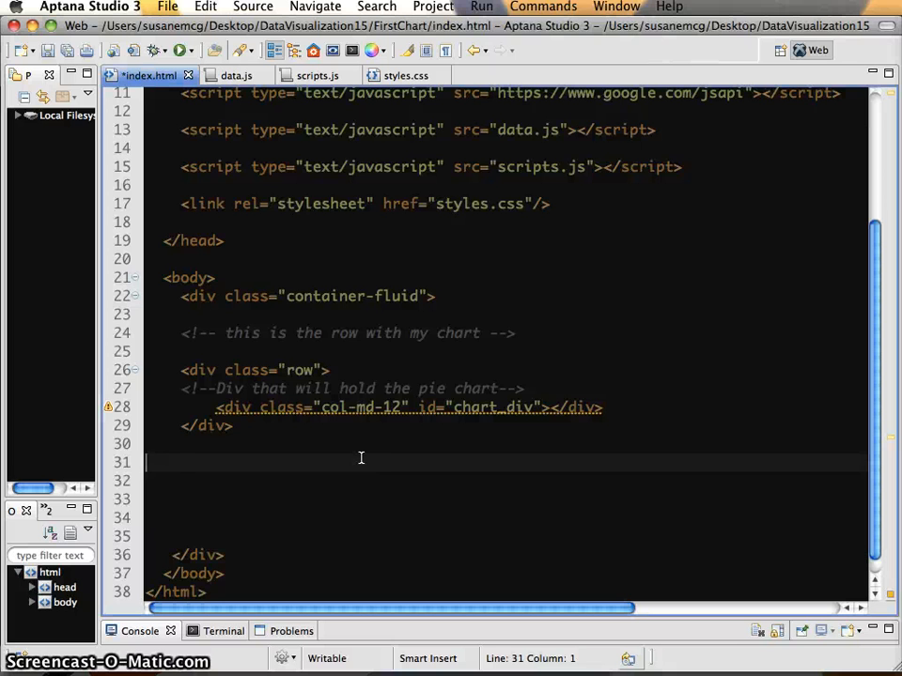
pyautogui.press('Tab')
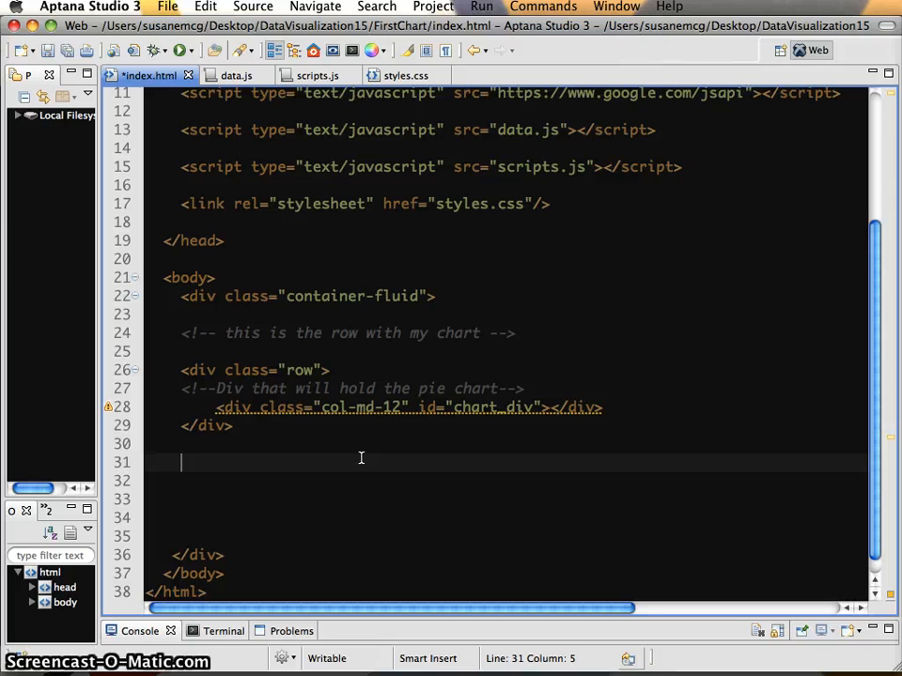
pyautogui.write('<div ')
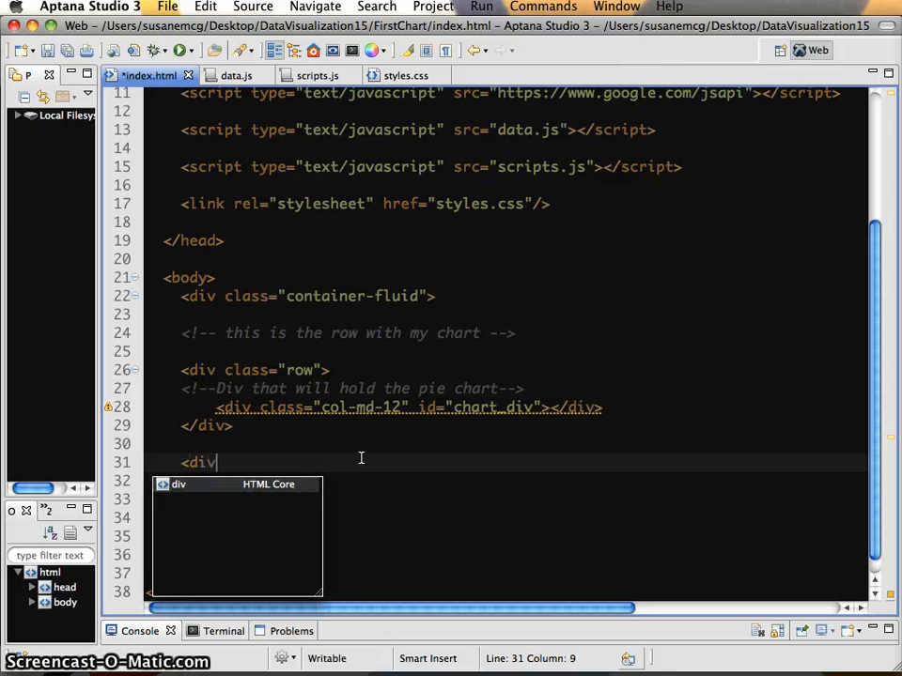
pyautogui.write('class=')
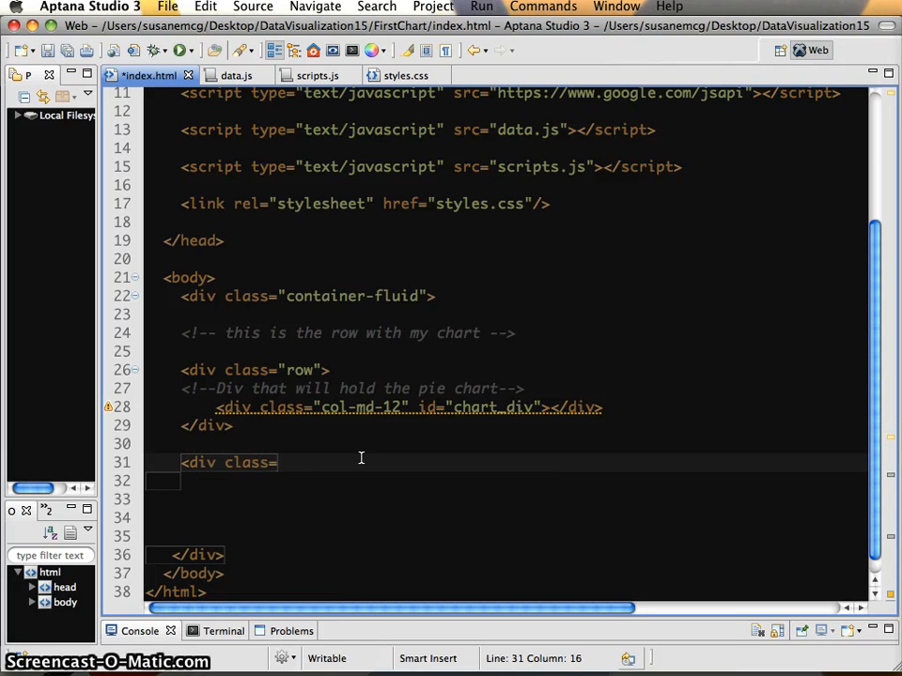
pyautogui.write('"row"></div>')
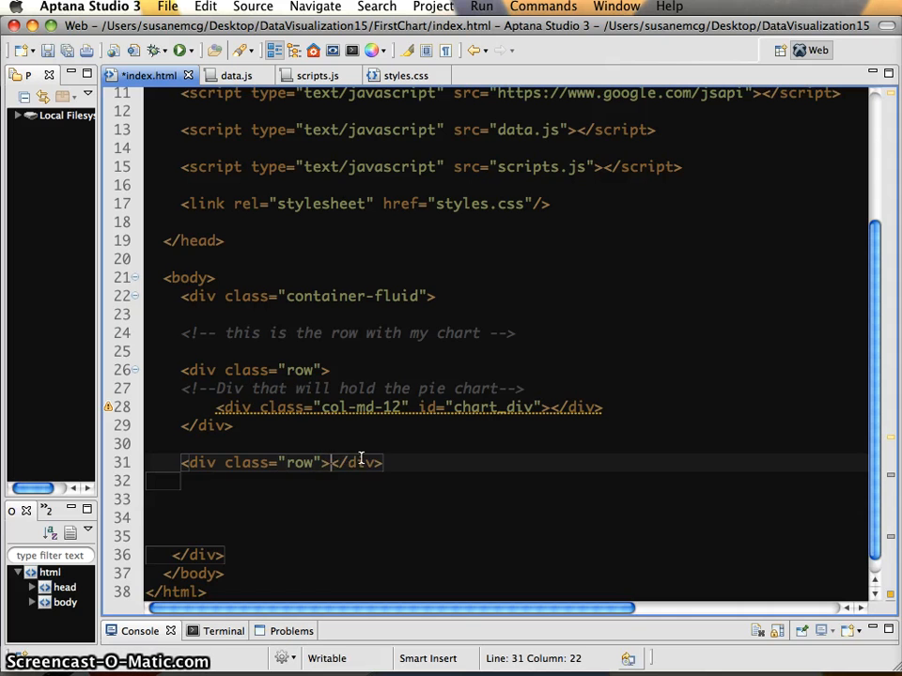
pyautogui.press('Return')
pyautogui.write('<')
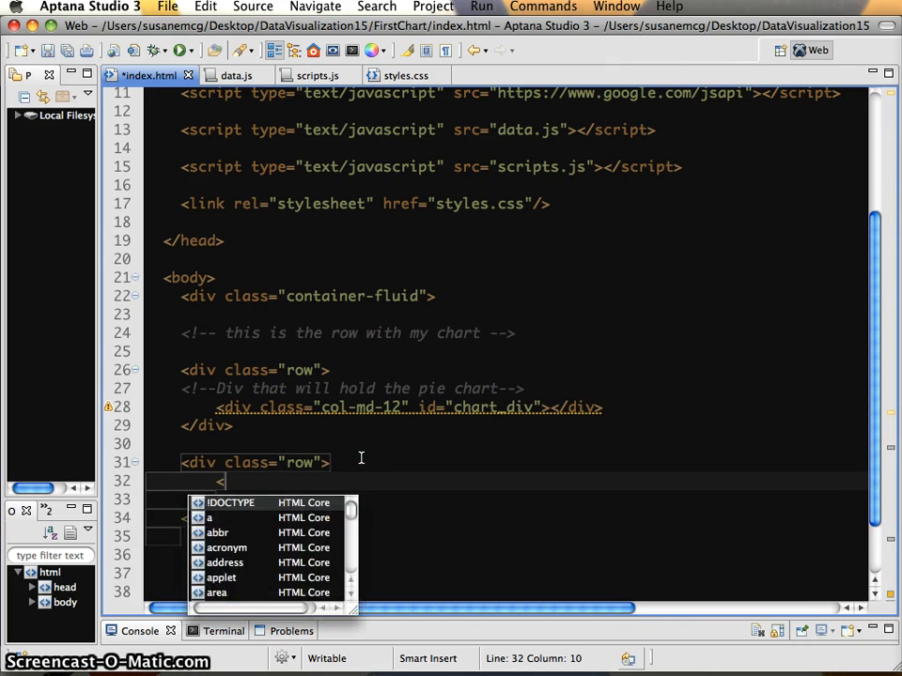
pyautogui.write('div class=')
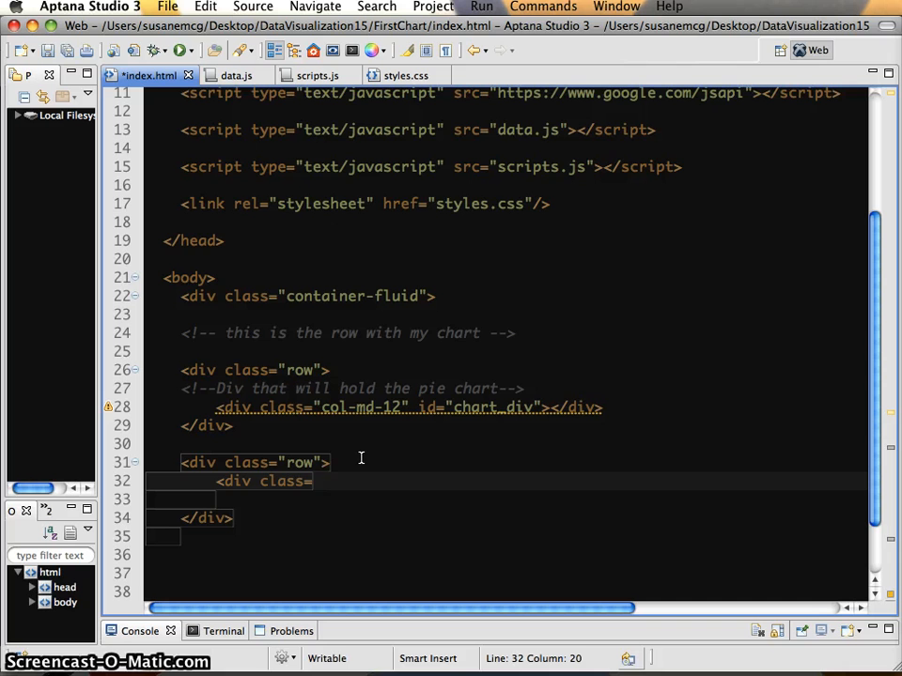
pyautogui.write('"">')
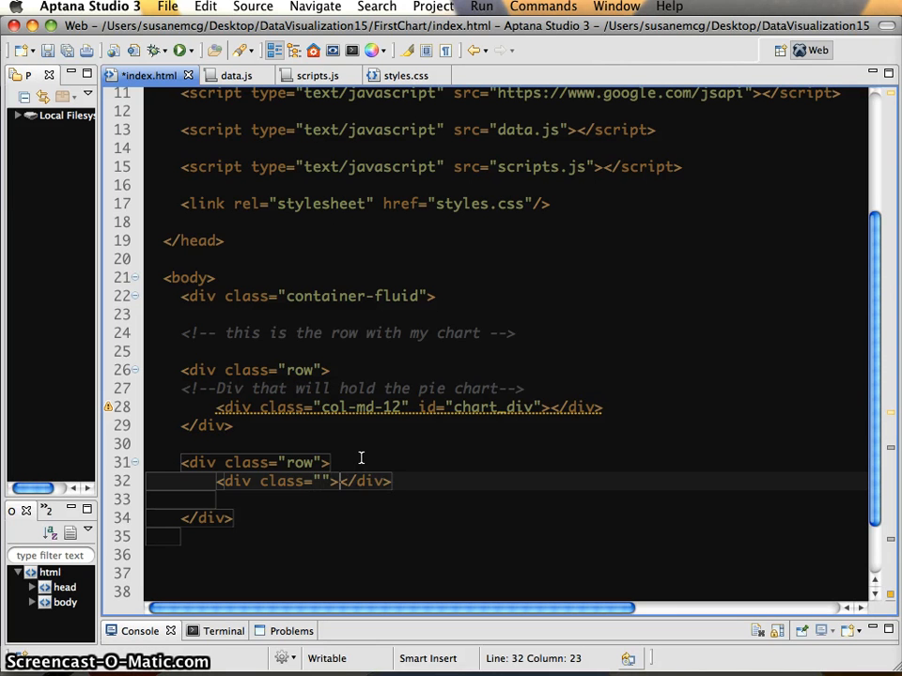
pyautogui.write('small')
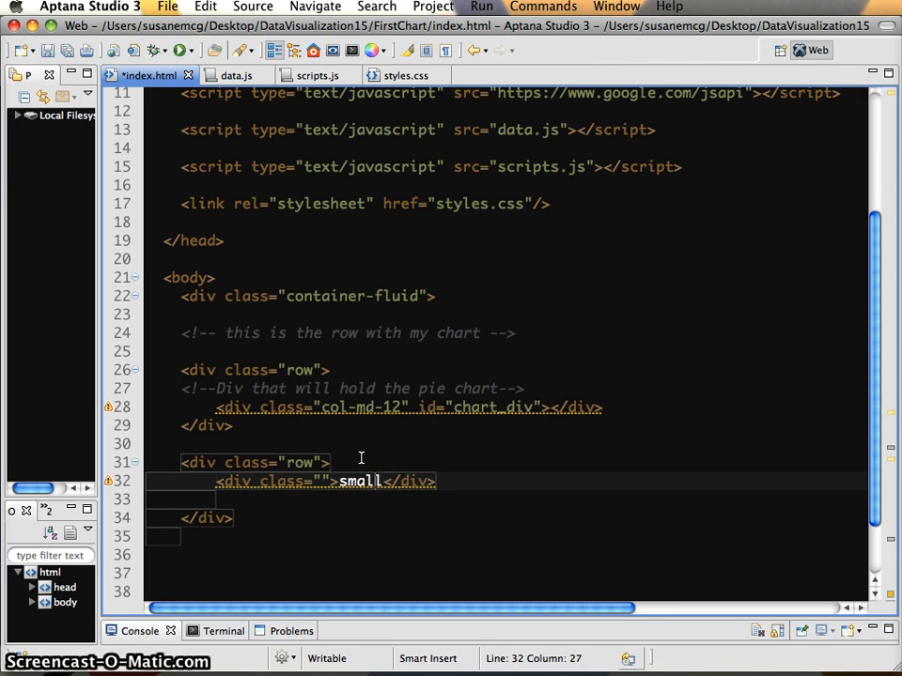
pyautogui.press('Left')
pyautogui.press('Left')
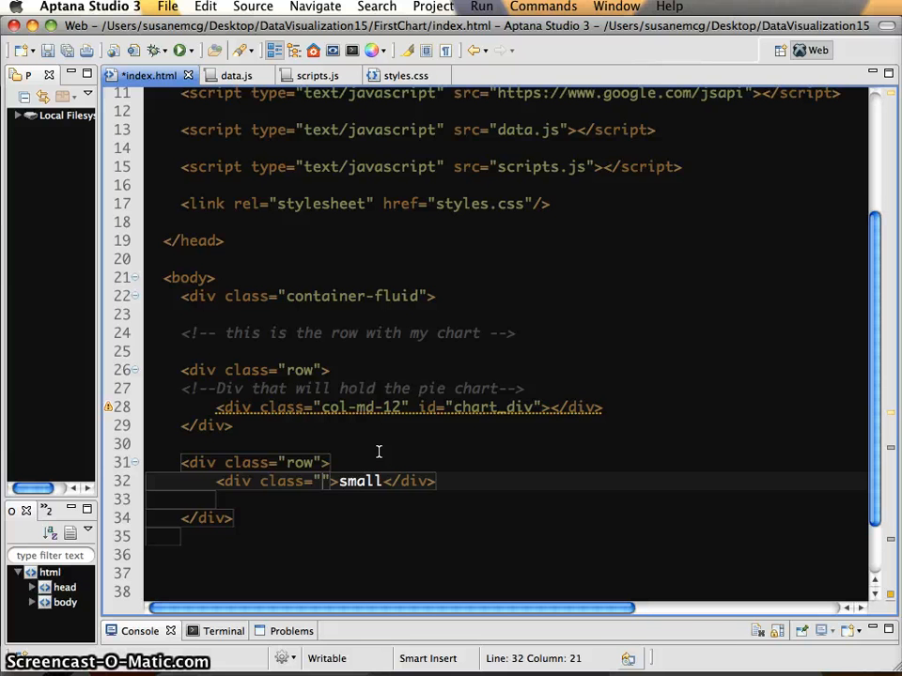
# Step: Check Bootstrap's visibility class table in Chrome, then return to the index.html editor
pyautogui.press('F3')
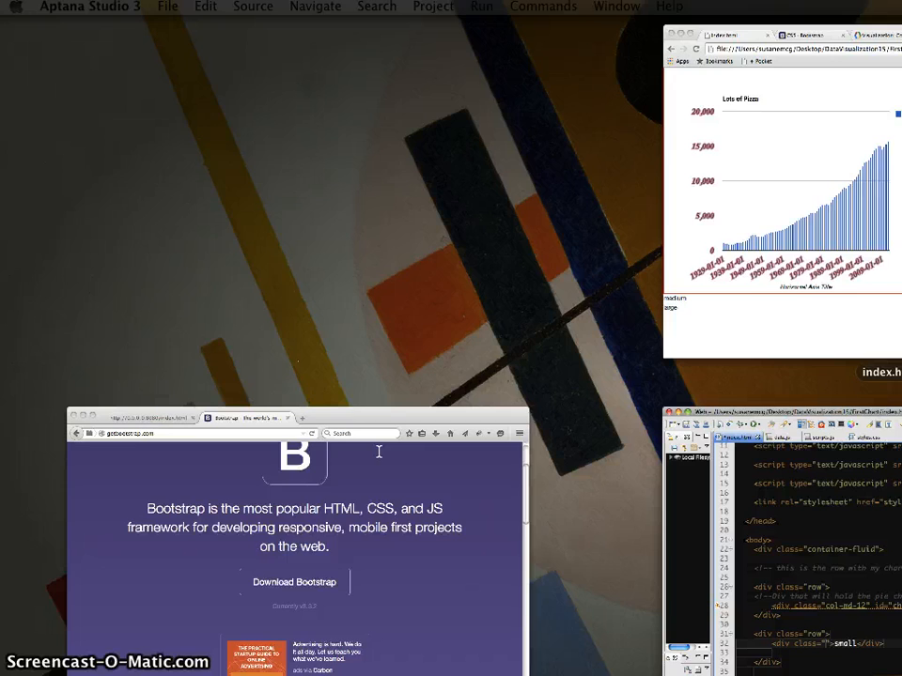
pyautogui.click(780, 188)
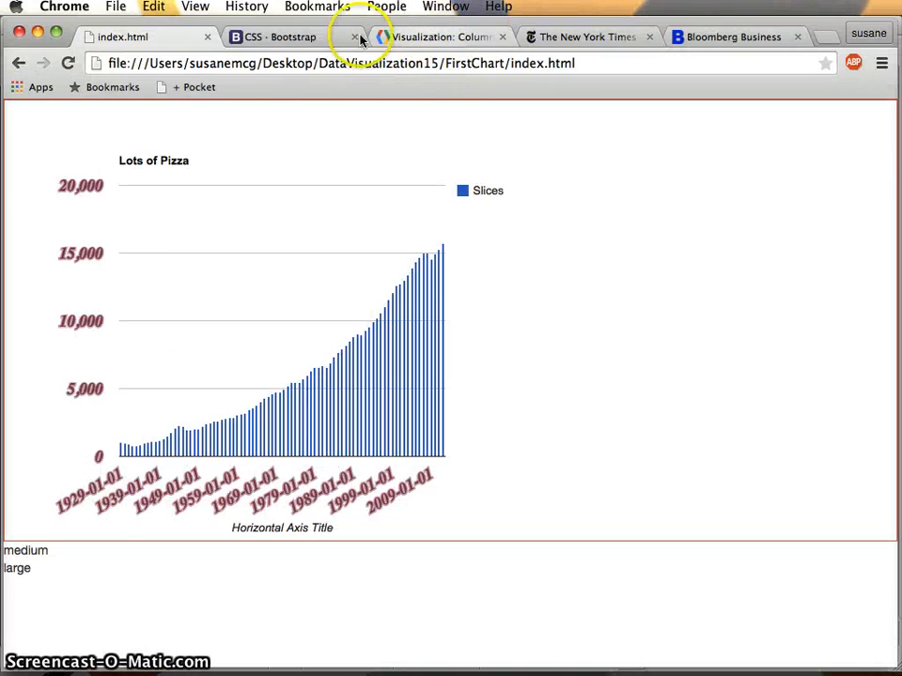
pyautogui.click(278, 37)
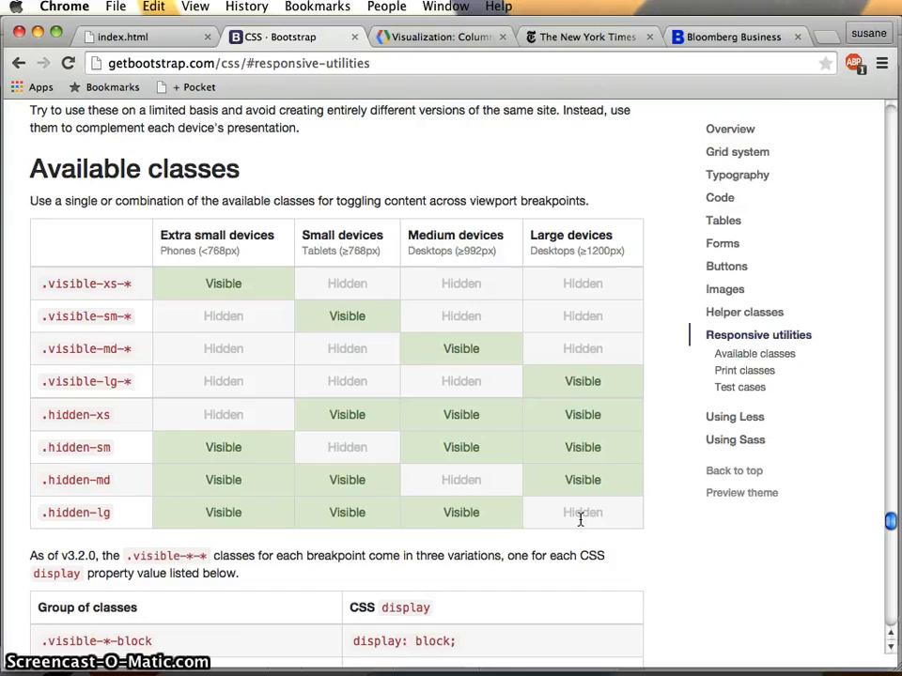
pyautogui.press('F3')
pyautogui.click(780, 535)
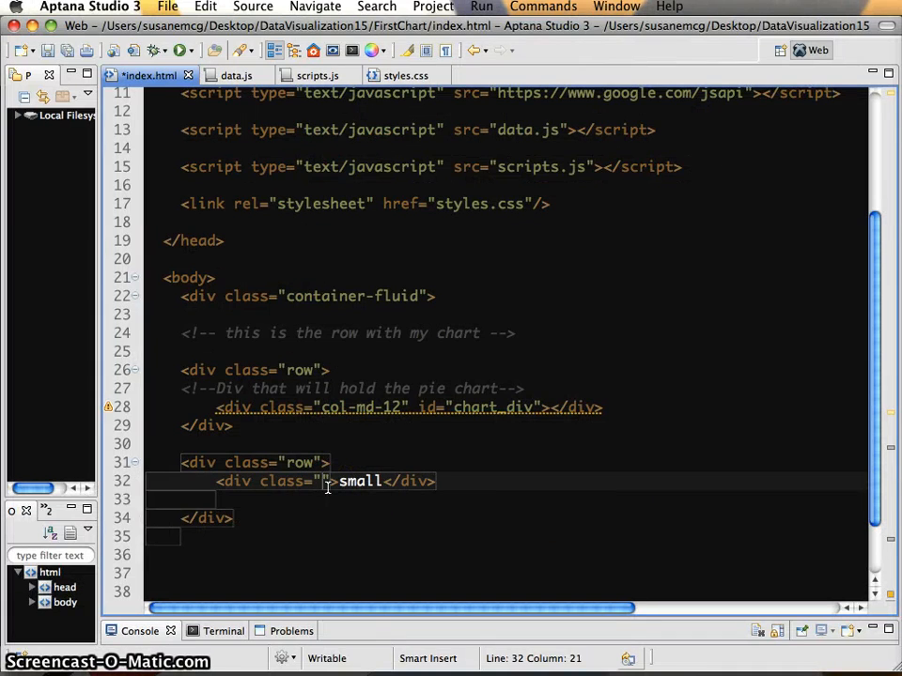
pyautogui.write('hidd')
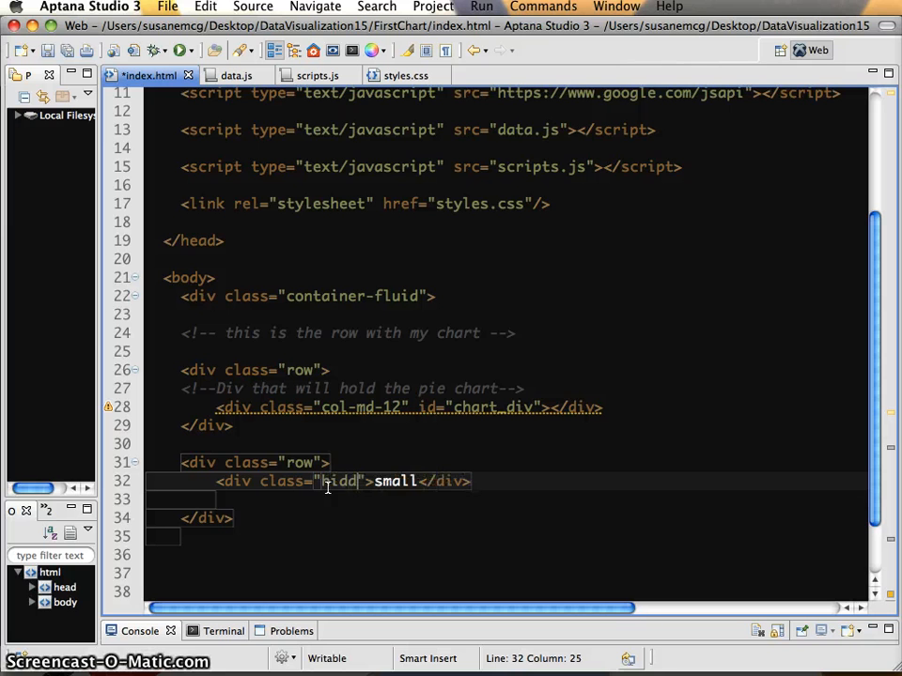
pyautogui.write('en-md ')
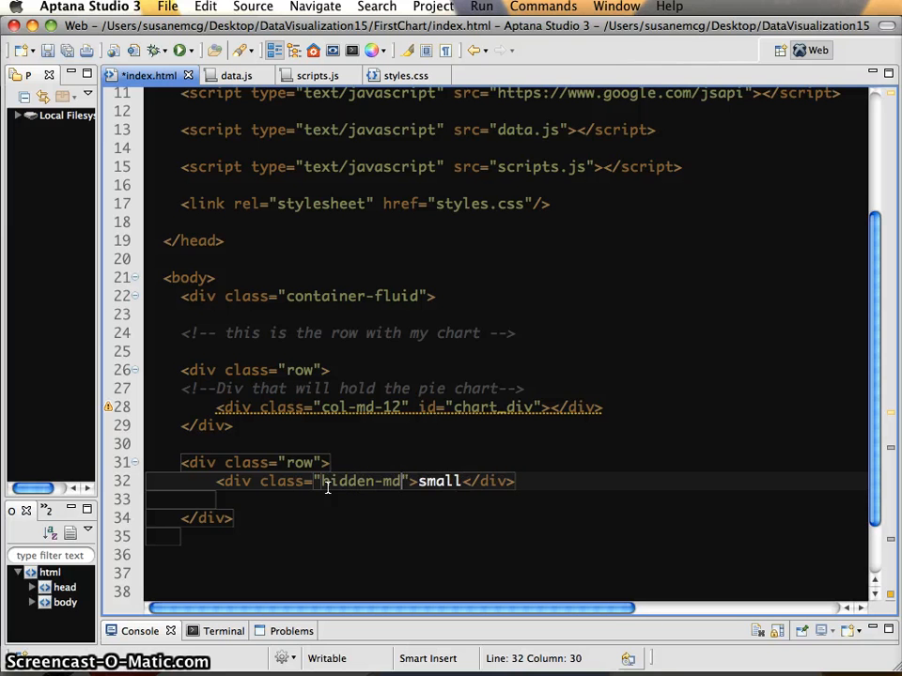
pyautogui.write('hidden')
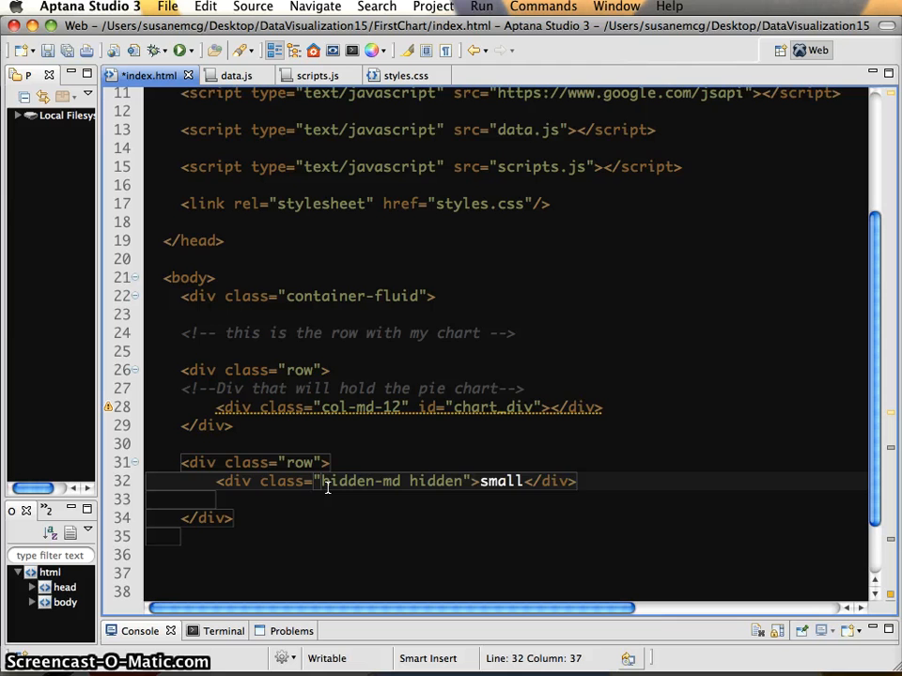
pyautogui.write('-lg')
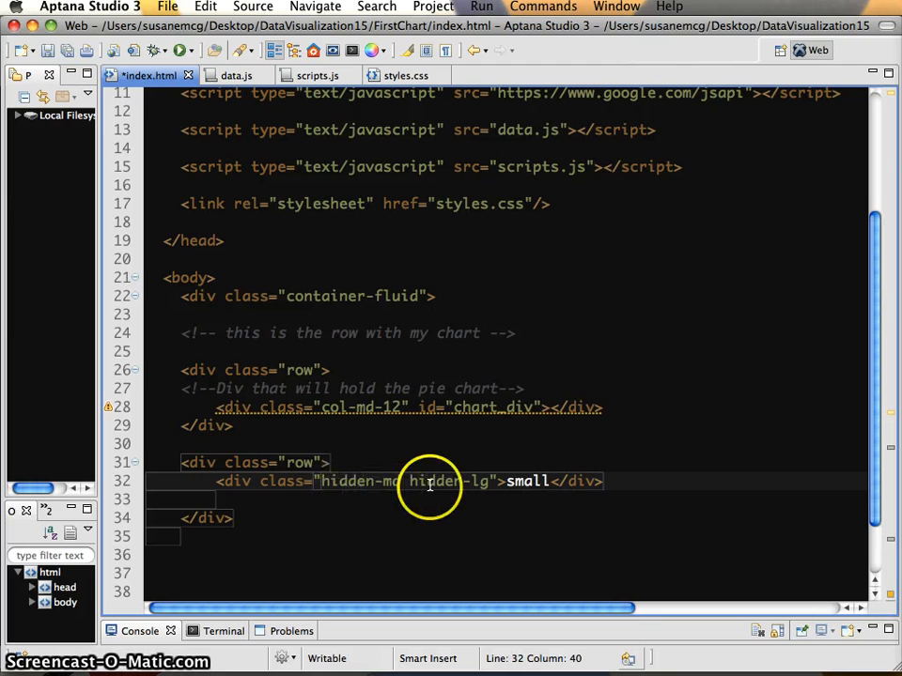
# Step: Give the small div class hidden-md hidden-lg and duplicate its line below
pyautogui.click(409, 481)
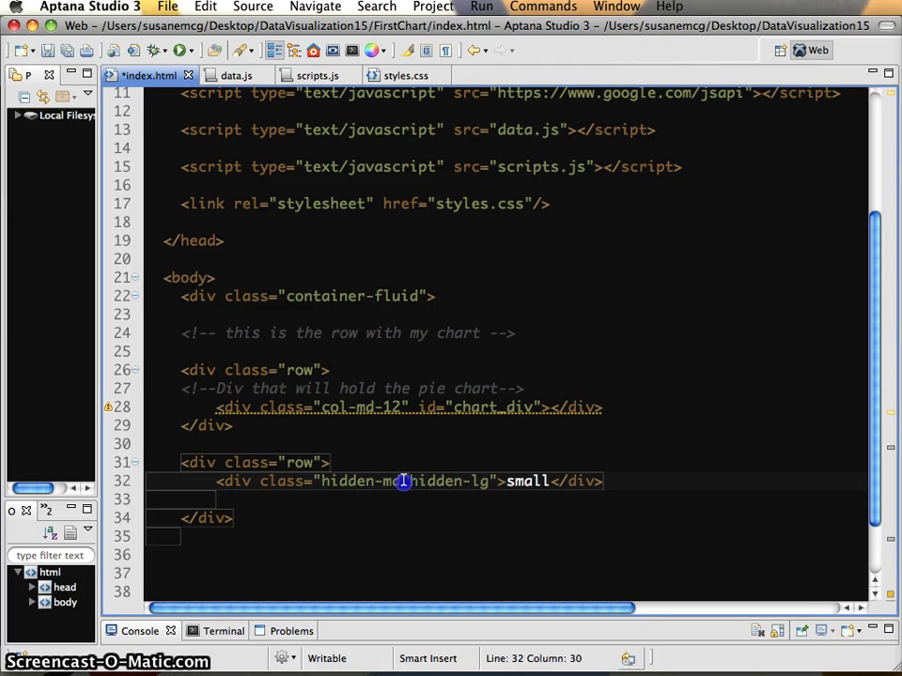
pyautogui.click(437, 520)
pyautogui.click(404, 481)
pyautogui.click(358, 482)
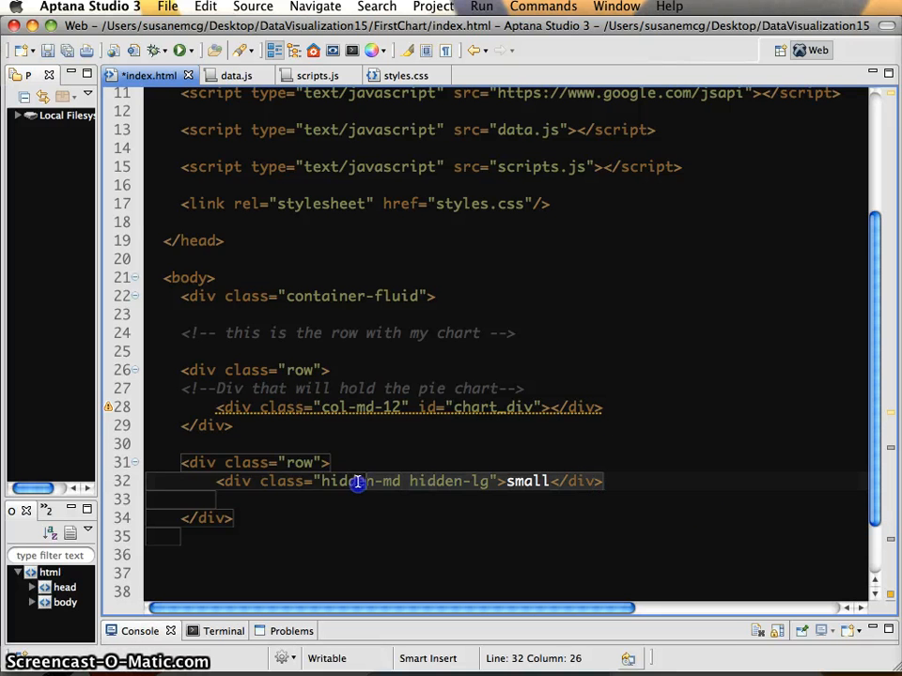
pyautogui.click(218, 481)
pyautogui.press('End')
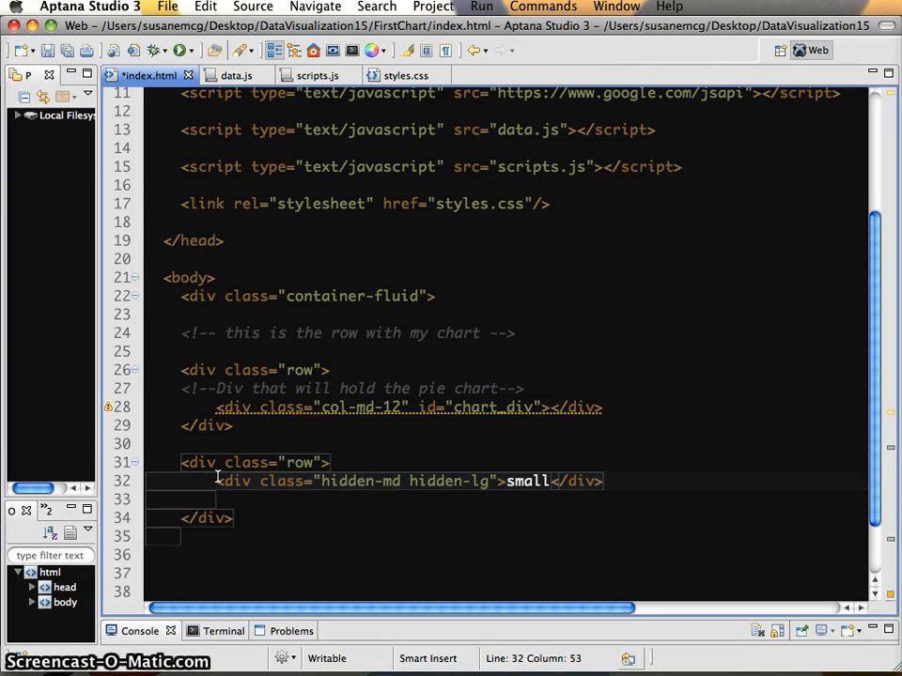
pyautogui.hotkey('ctrl', 'alt', 'Down')
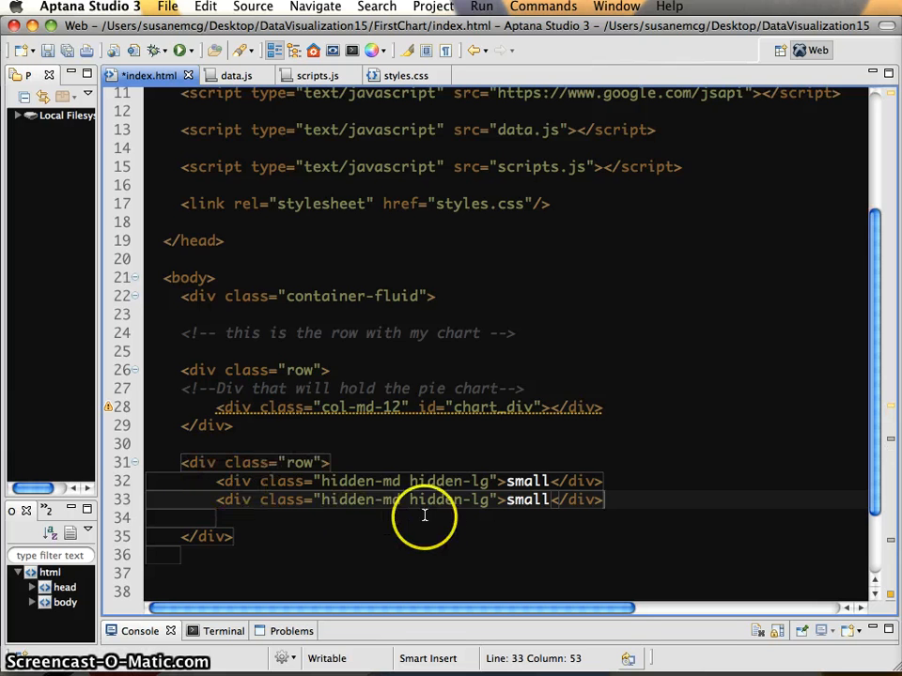
pyautogui.doubleClick(527, 500)
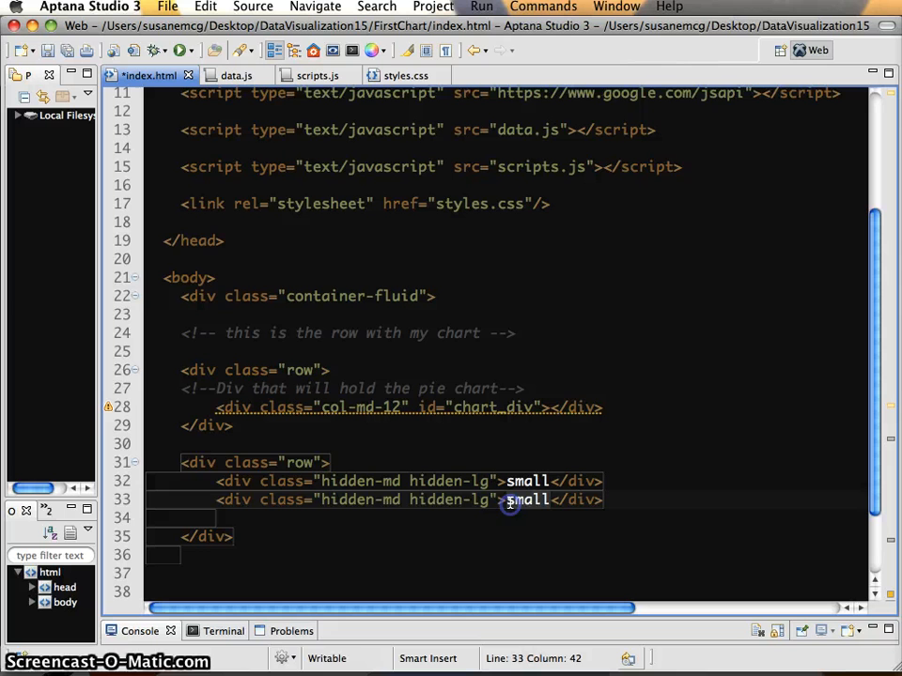
pyautogui.write('medium')
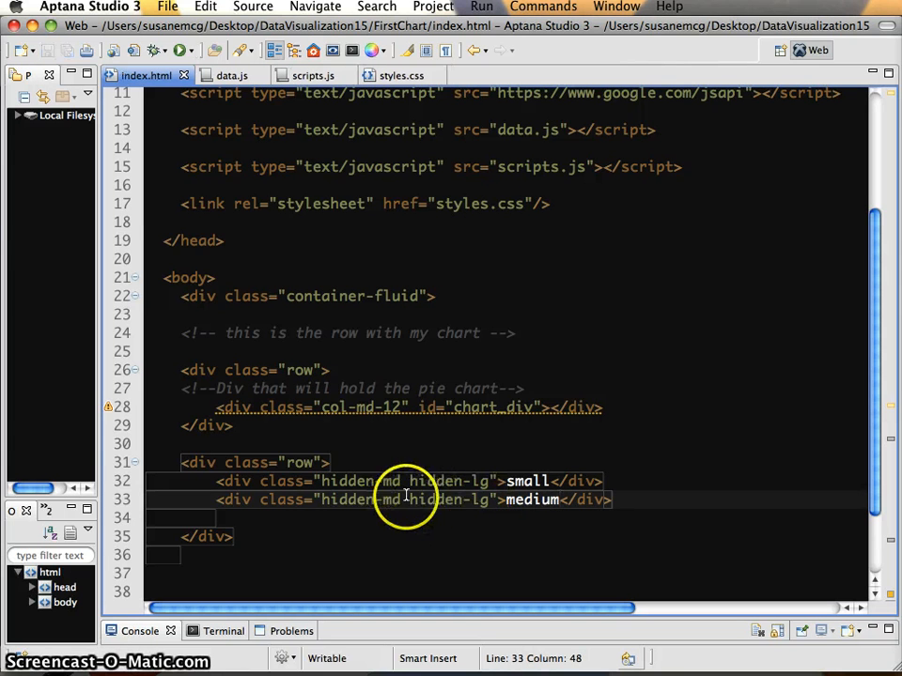
# Step: Change the copy to a medium div with hidden-sm hidden-lg and duplicate it again
pyautogui.click(402, 500)
pyautogui.press('BackSpace')
pyautogui.write('s')
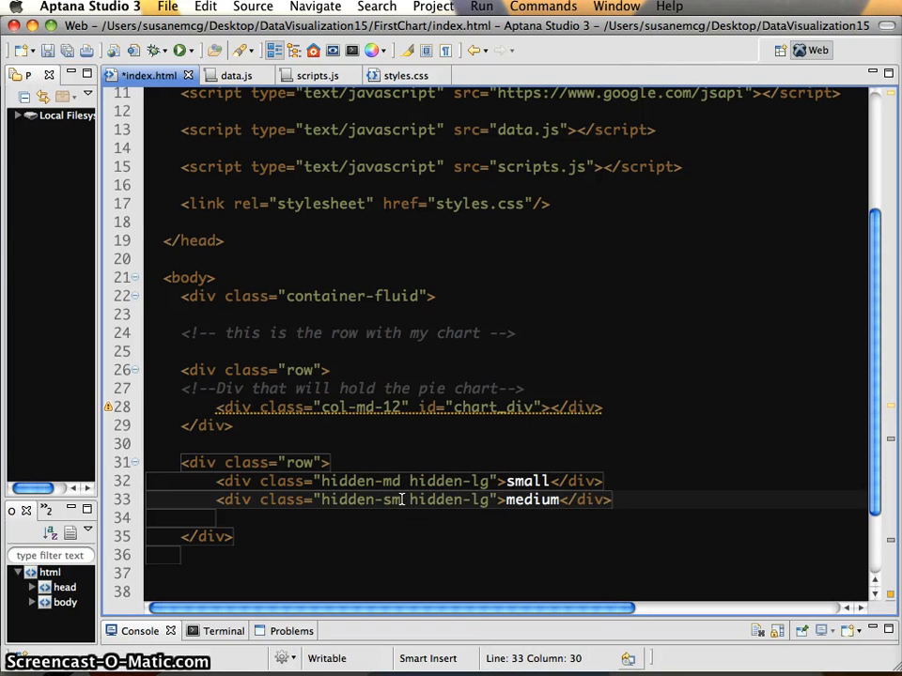
pyautogui.click(410, 501)
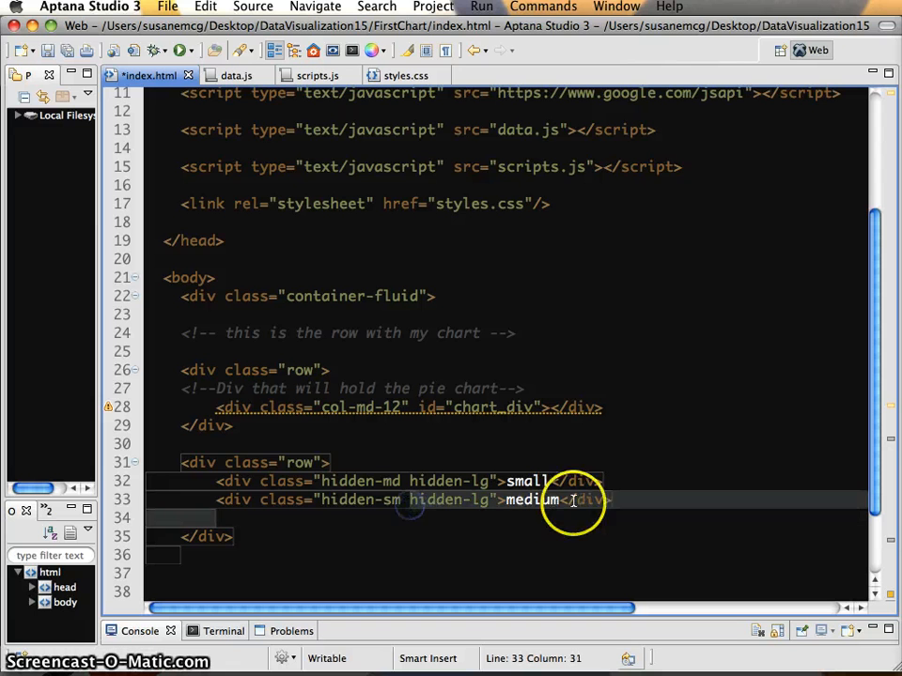
pyautogui.moveTo(612, 498); pyautogui.dragTo(224, 501)
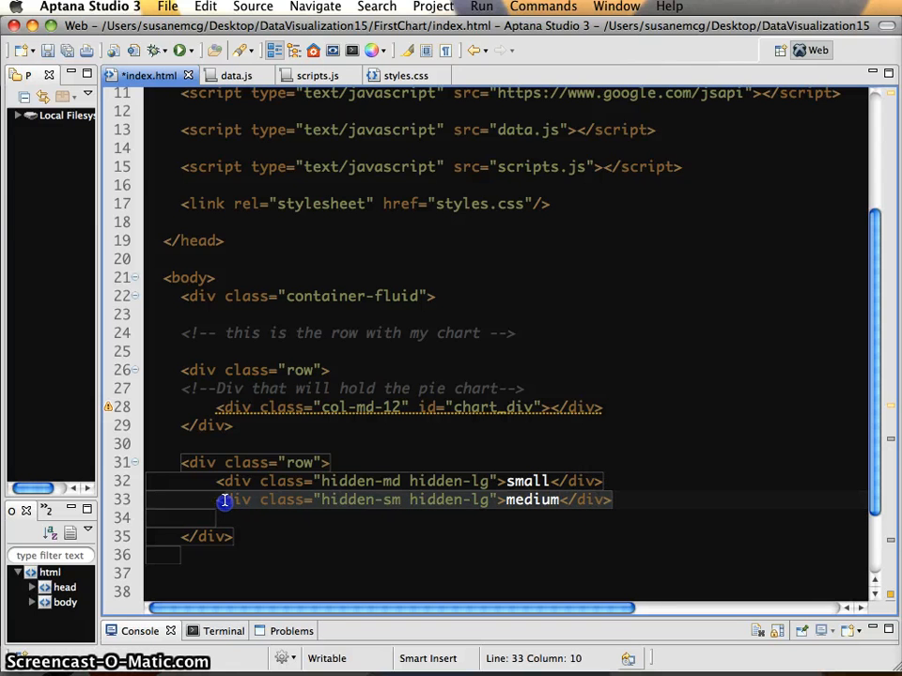
pyautogui.press('super+alt+Down')
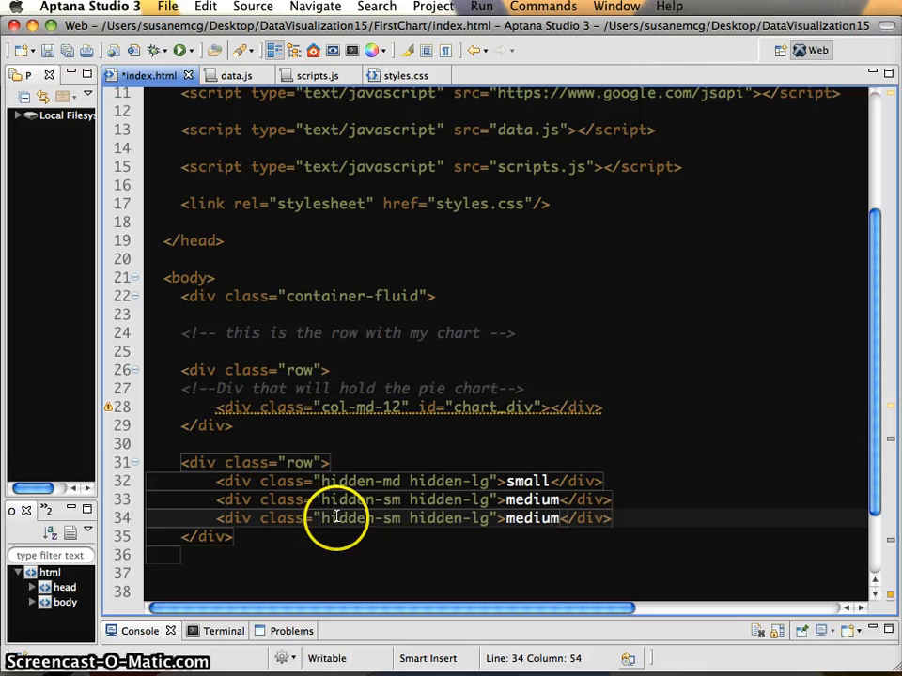
# Step: Make the third div large with hidden-sm hidden-md, save index.html and bring up all windows
pyautogui.click(487, 517)
pyautogui.press('BackSpace')
pyautogui.press('BackSpace')
pyautogui.write('md')
pyautogui.press('super+s')
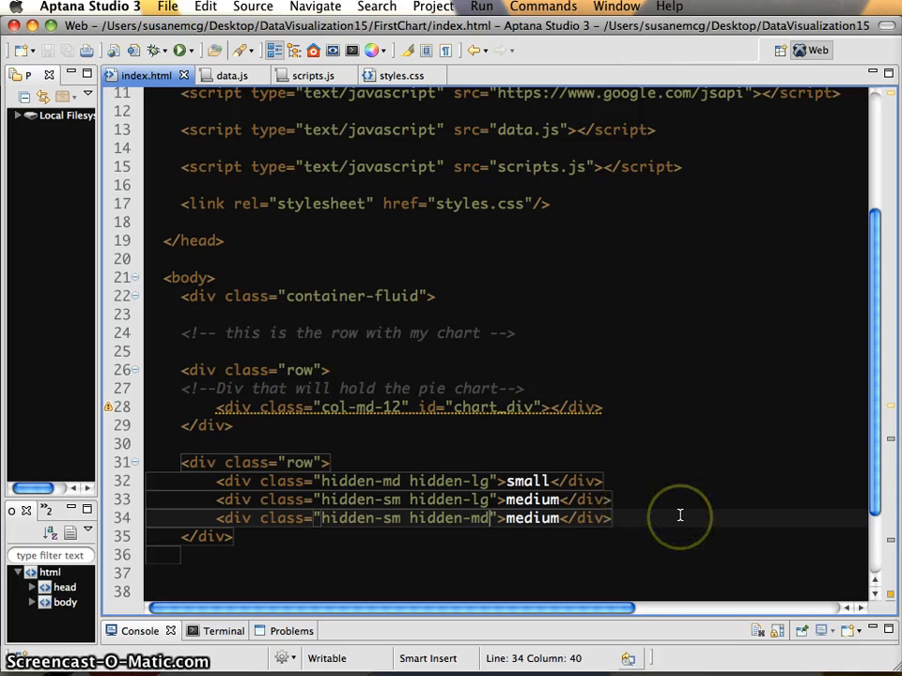
pyautogui.moveTo(516, 518)
pyautogui.mouseDown()
pyautogui.moveTo(508, 518)
pyautogui.moveTo(560, 518)
pyautogui.mouseUp()
pyautogui.write('large')
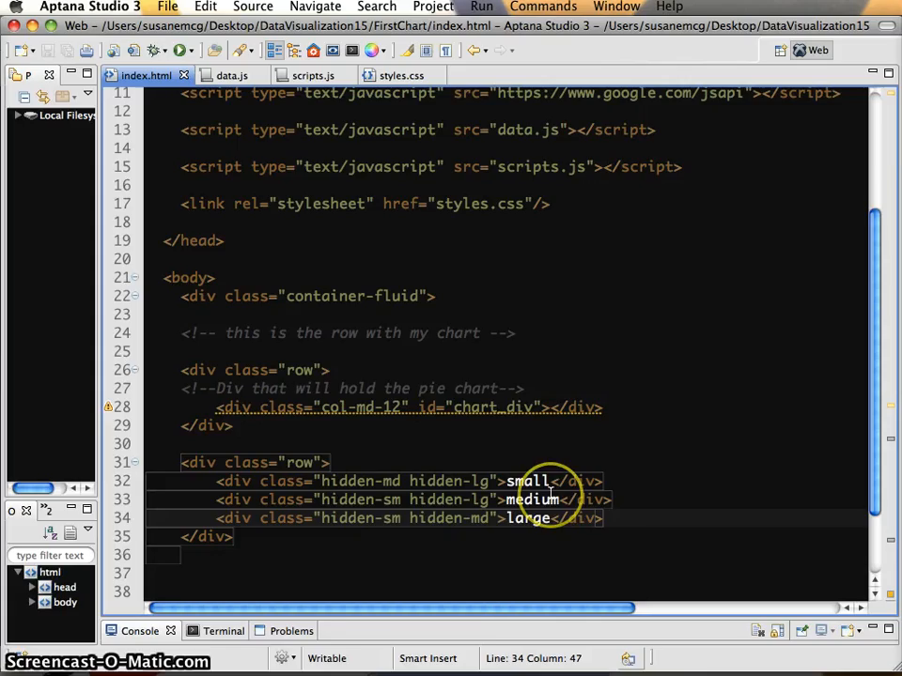
pyautogui.press('F3')
# Step: Reload index.html in Chrome and narrow the window to see the small, medium and large labels
pyautogui.click(779, 187)
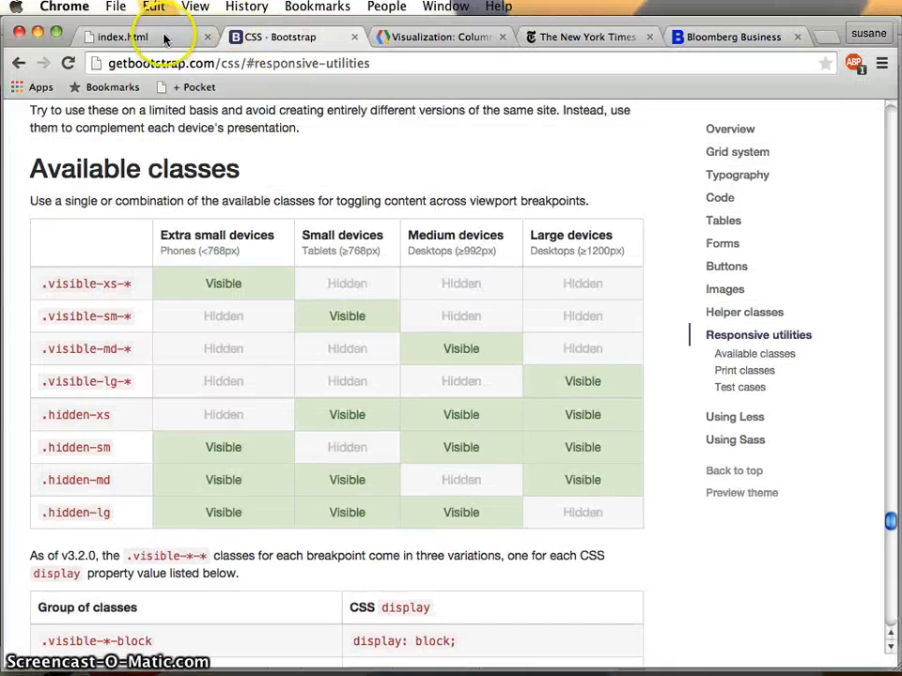
pyautogui.click(122, 36)
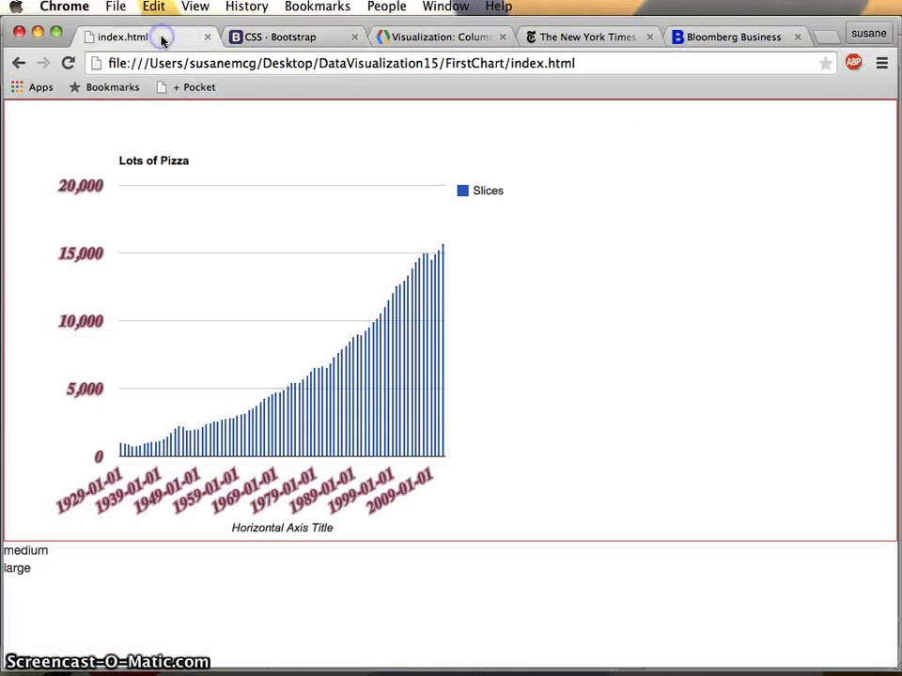
pyautogui.click(68, 63)
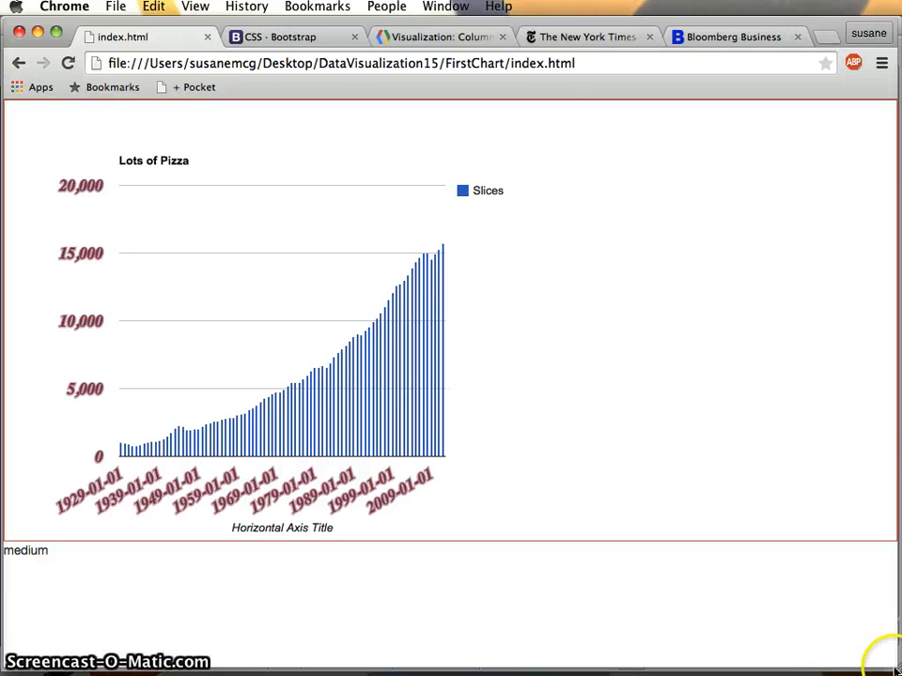
pyautogui.moveTo(892, 665)
pyautogui.mouseDown()
pyautogui.moveTo(577, 657)
pyautogui.moveTo(610, 660)
pyautogui.mouseUp()
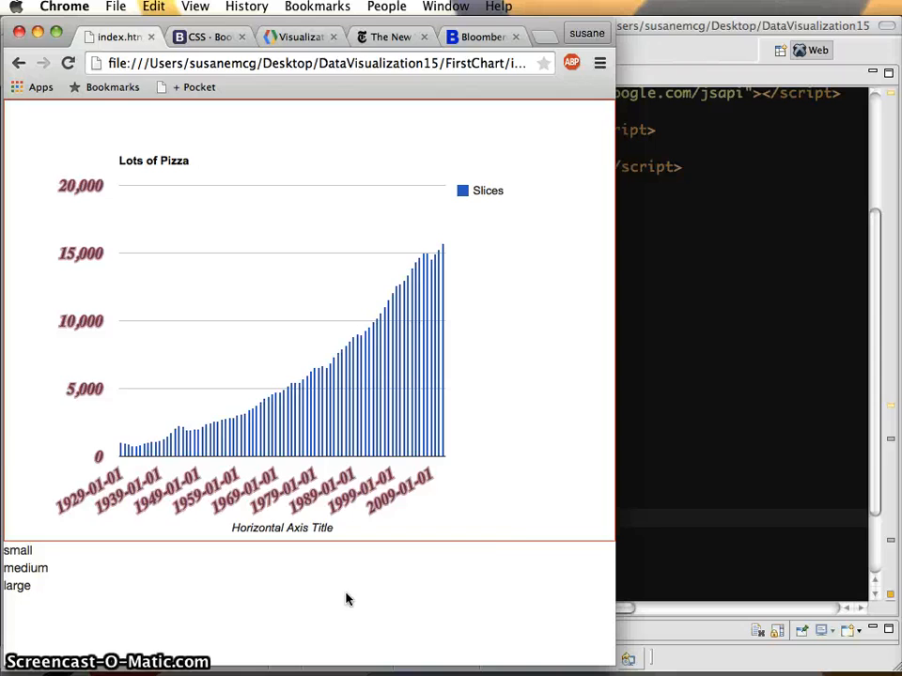
# Step: Tidy stray spaces and add hidden-xs to the medium and large divs' classes, then save
pyautogui.click(682, 514)
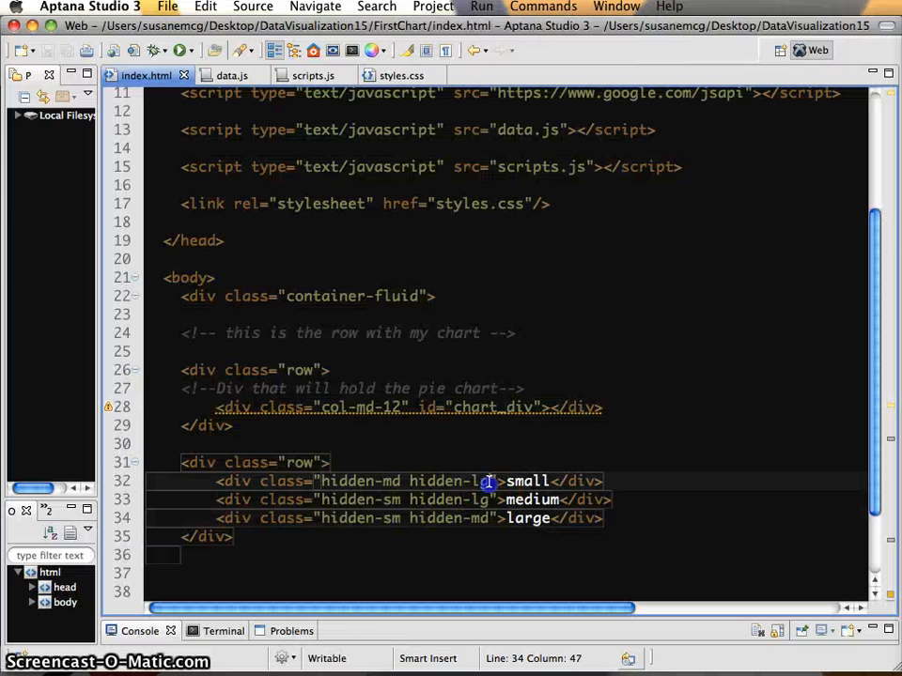
pyautogui.click(487, 481)
pyautogui.press('BackSpace')
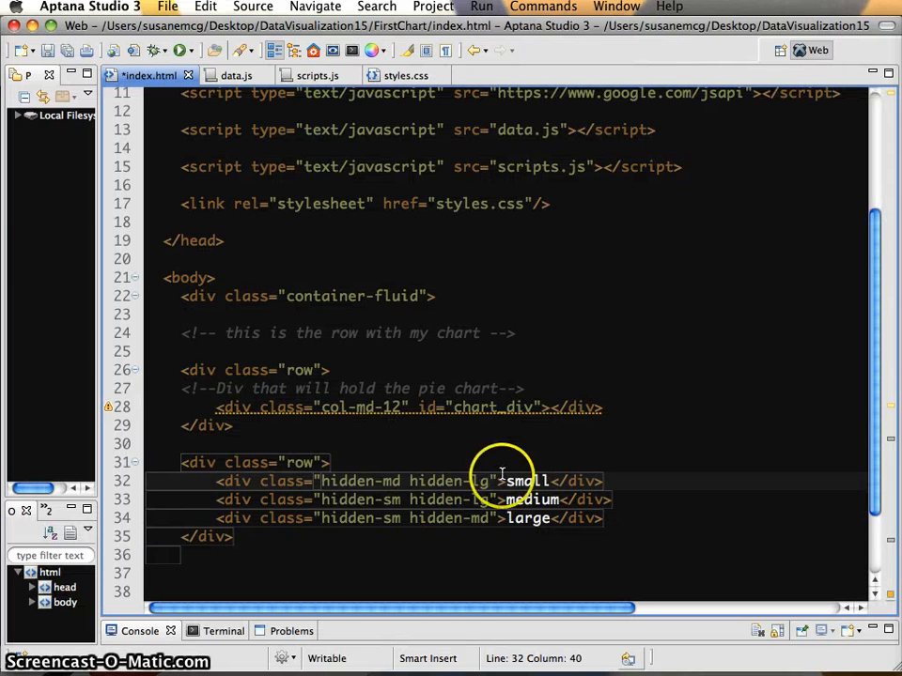
pyautogui.click(242, 481)
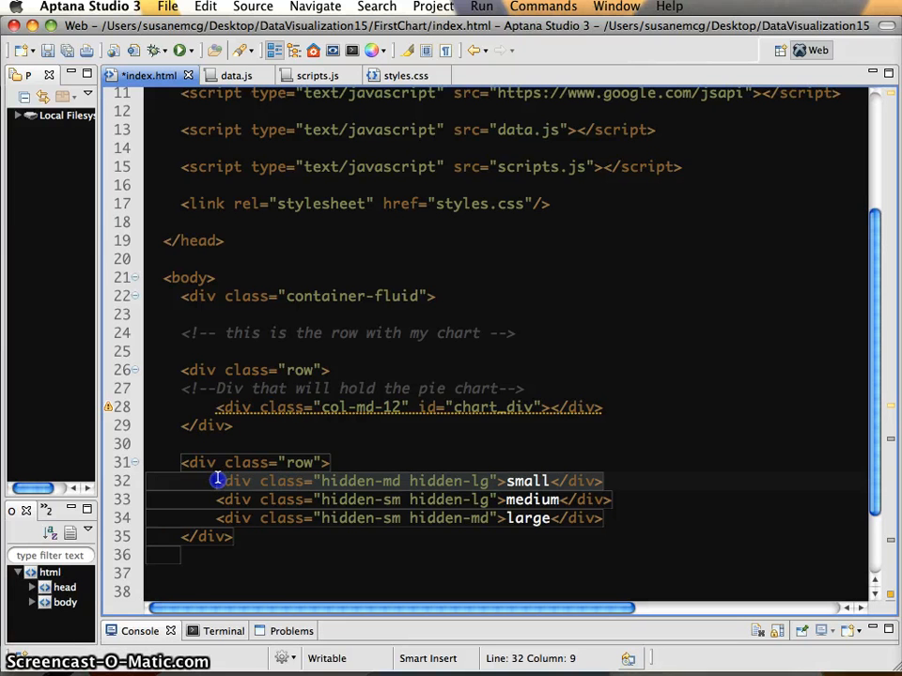
pyautogui.click(495, 481)
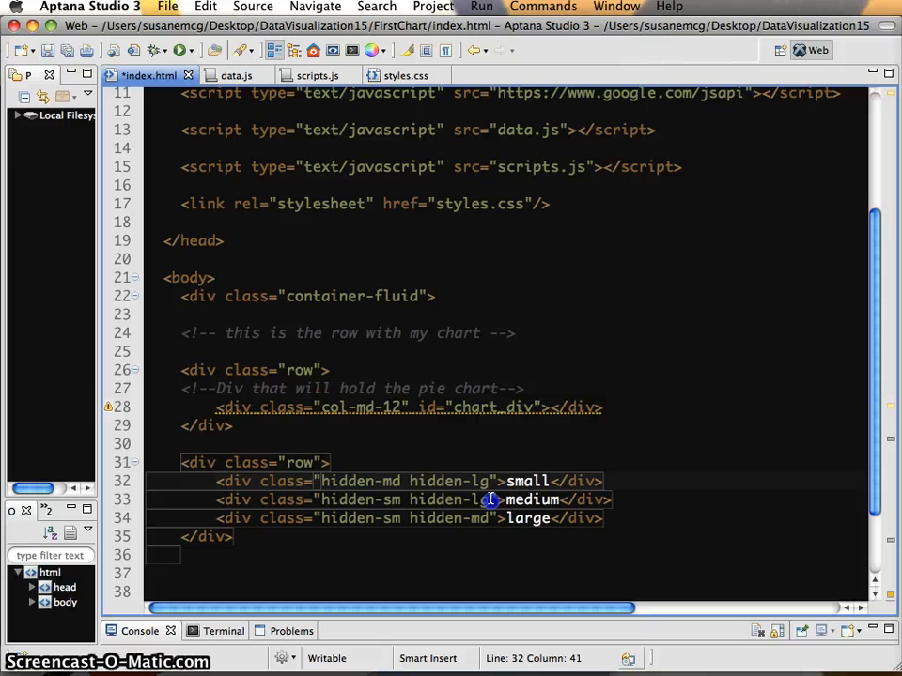
pyautogui.click(492, 500)
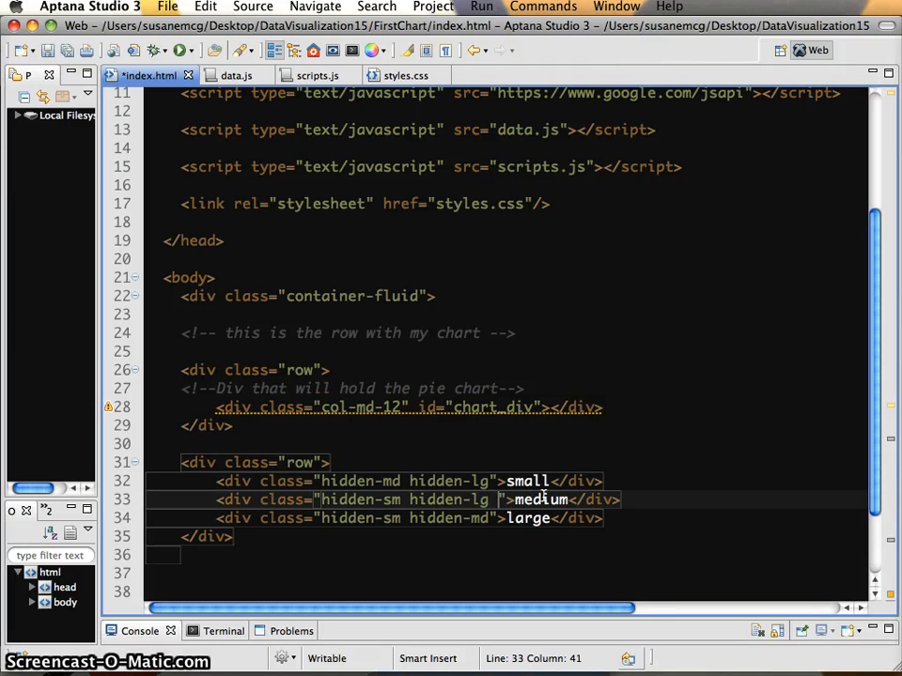
pyautogui.press('BackSpace')
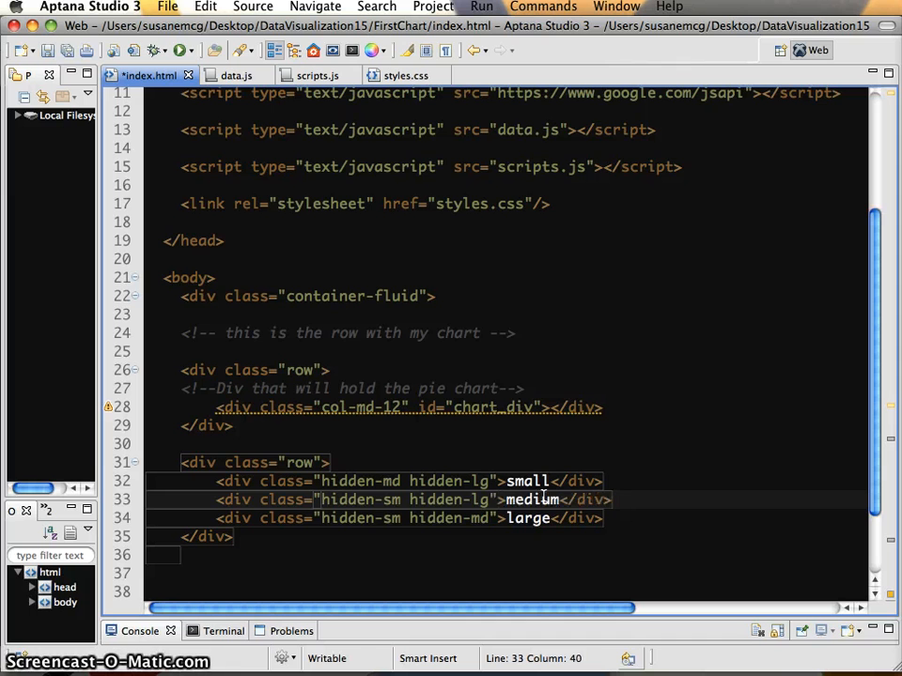
pyautogui.press('Left')
pyautogui.press('Left')
pyautogui.press('Left')
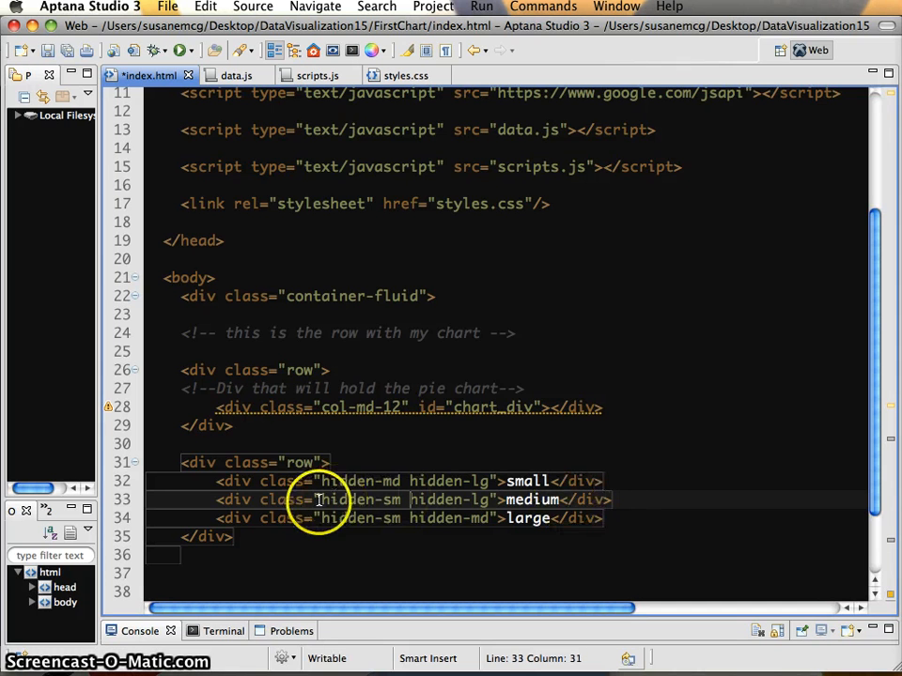
pyautogui.click(319, 499)
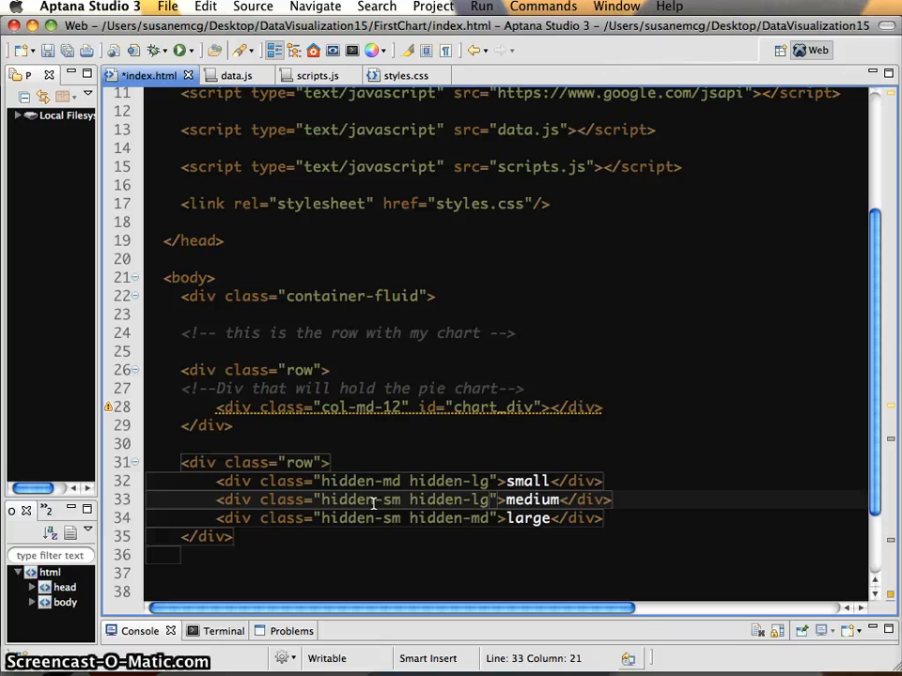
pyautogui.write('hidden')
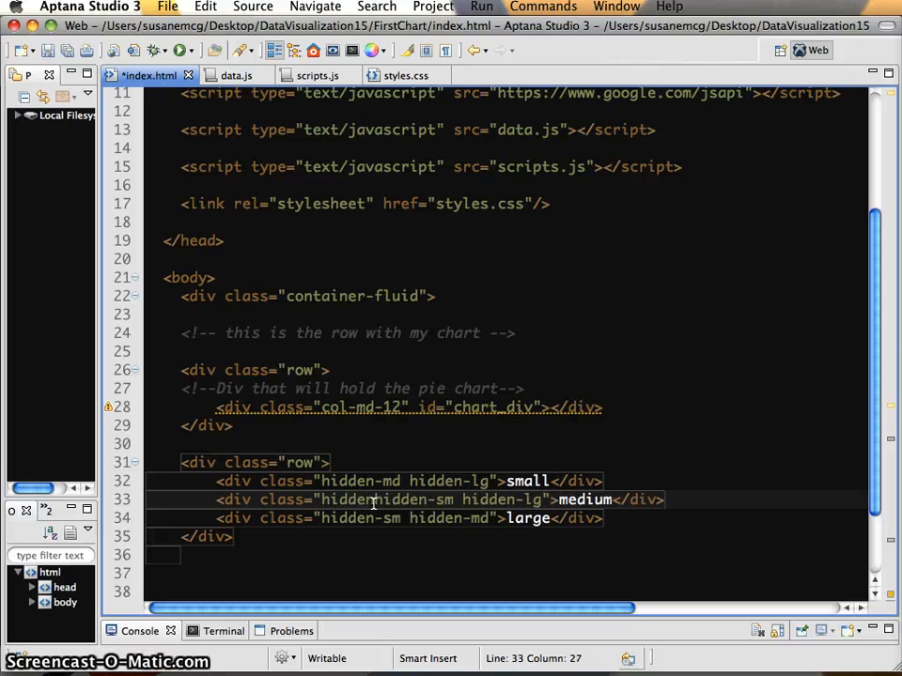
pyautogui.write('-xs')
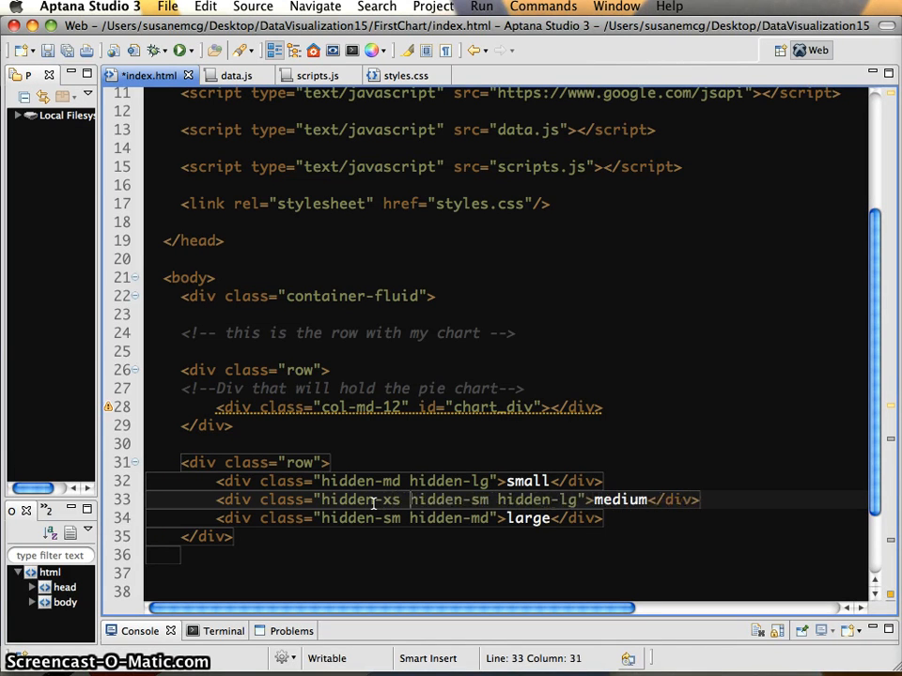
pyautogui.press('Down')
pyautogui.press('Left')
pyautogui.press('Left')
pyautogui.press('Left')
pyautogui.press('Left')
pyautogui.press('Left')
pyautogui.press('Left')
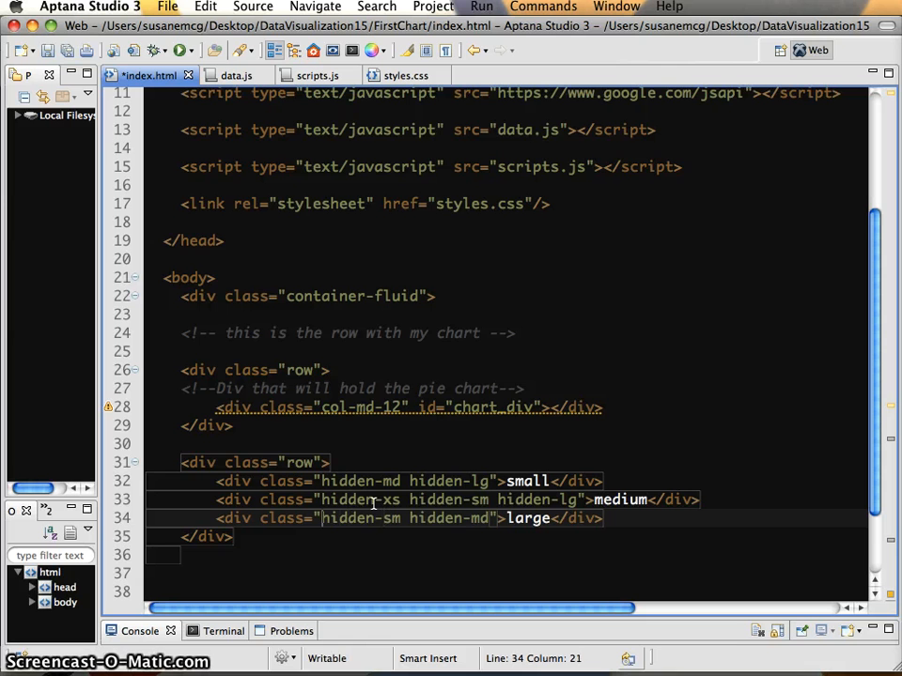
pyautogui.write('hi')
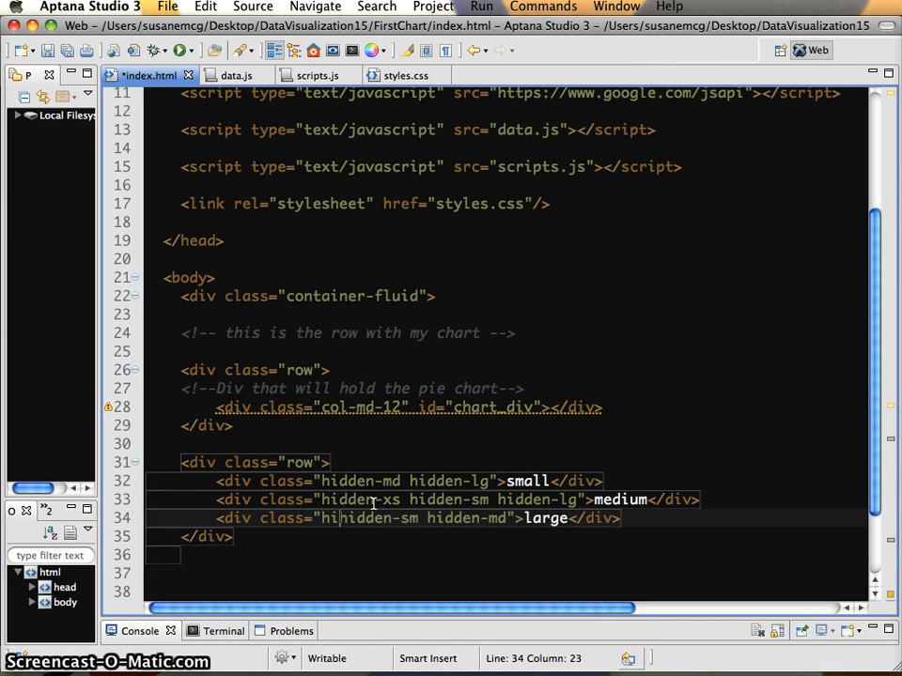
pyautogui.write('dden-xs')
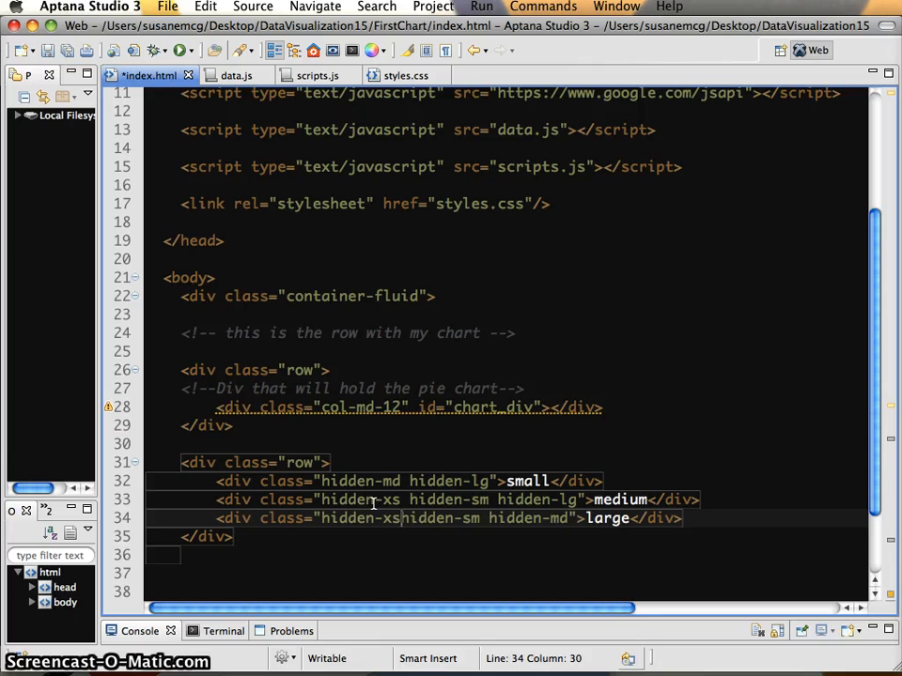
pyautogui.press('super+s')
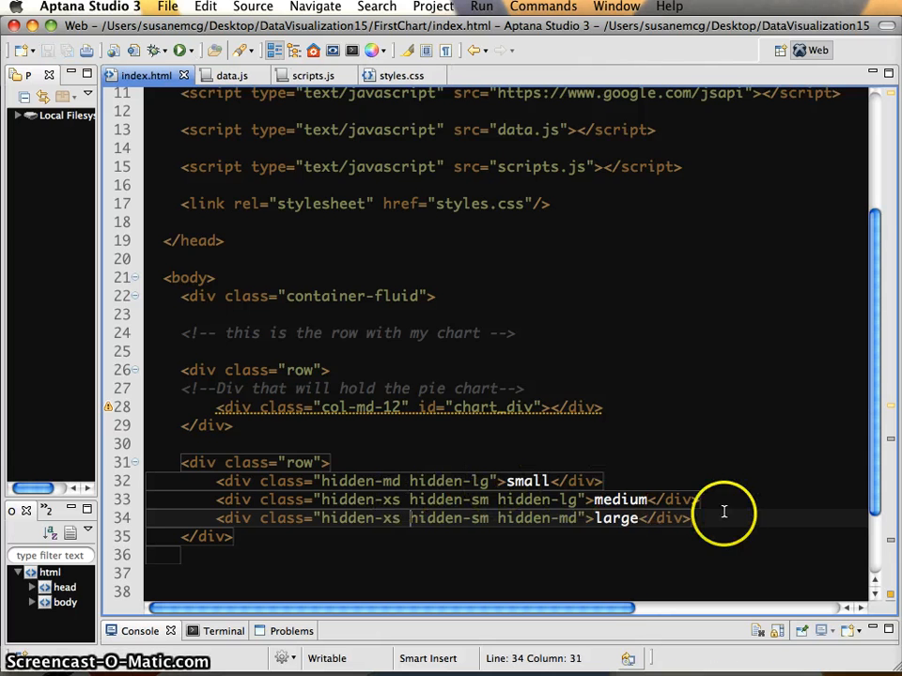
# Step: Reload the page in Chrome to see only small, then start relabelling it 'small and xtra small'
pyautogui.press('F3')
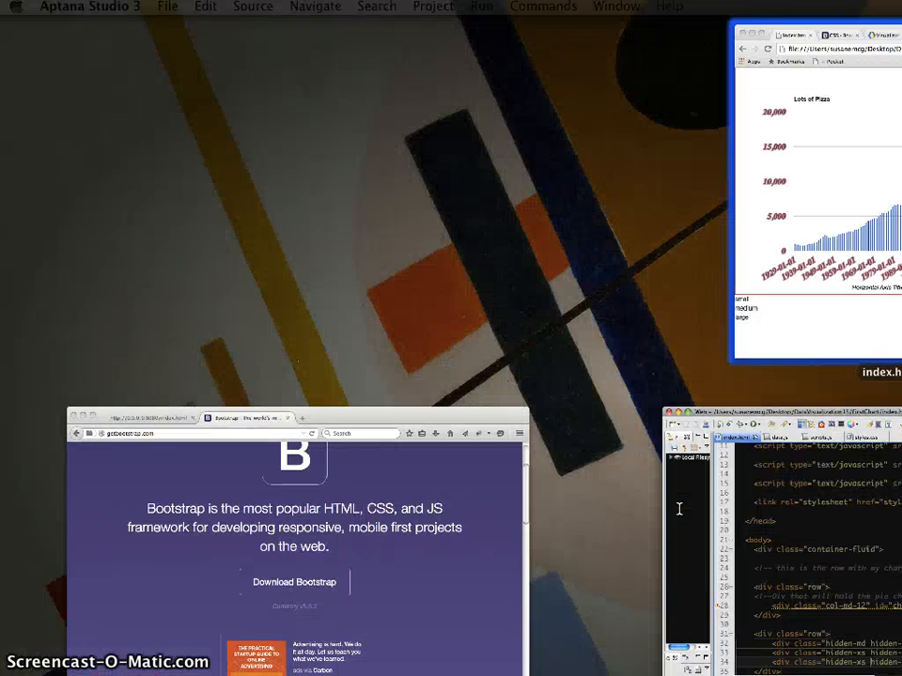
pyautogui.click(795, 236)
pyautogui.click(43, 63)
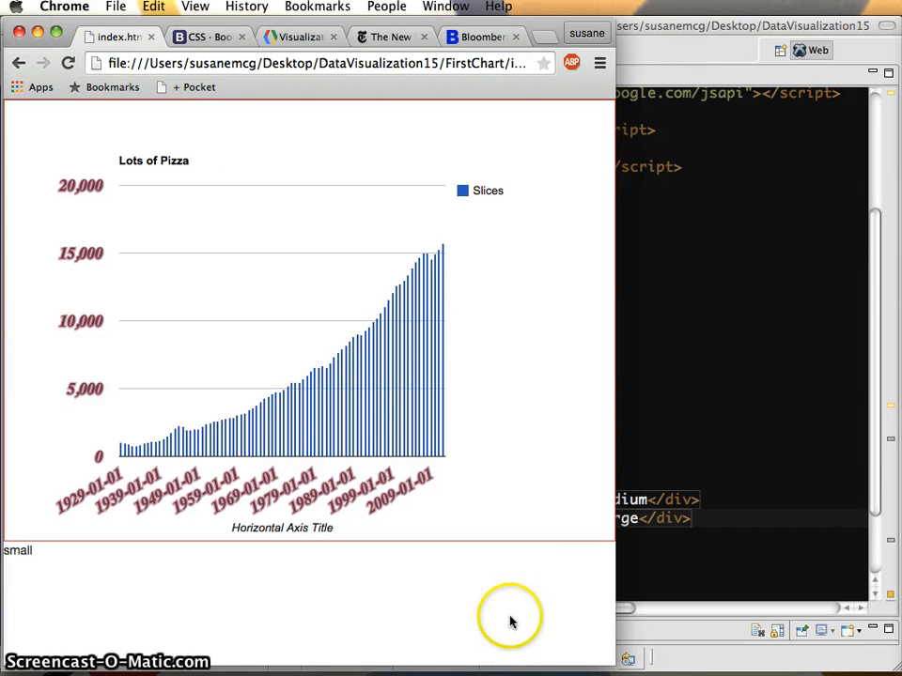
pyautogui.click(674, 493)
pyautogui.click(550, 480)
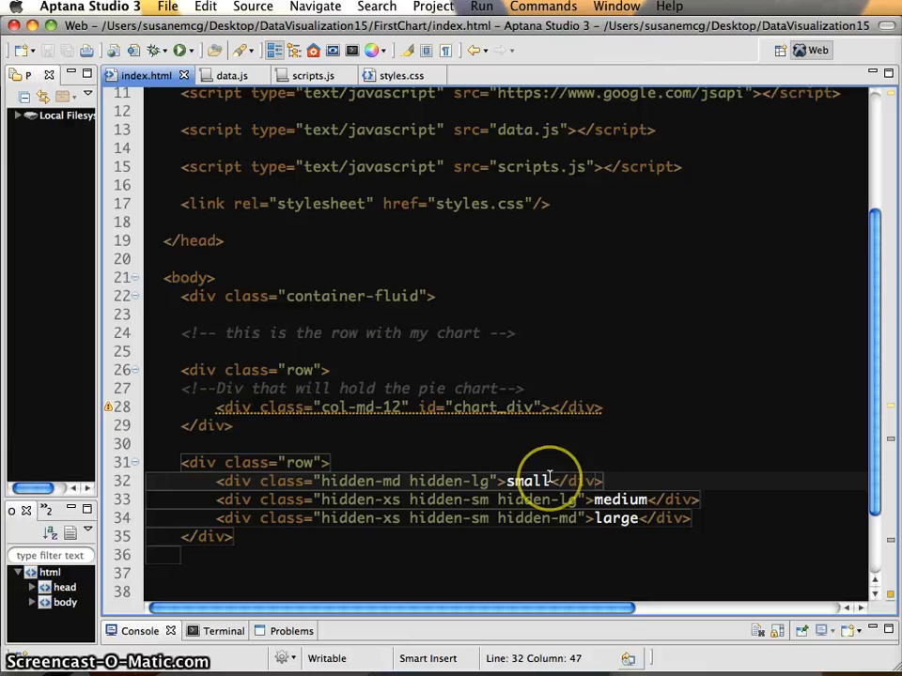
pyautogui.write('and x')
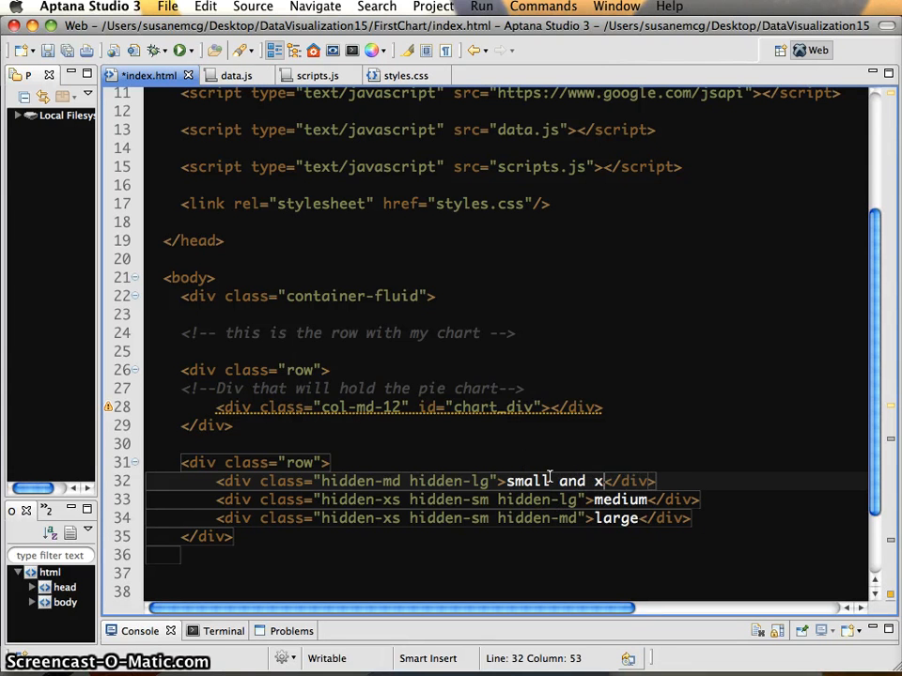
pyautogui.write('s')
pyautogui.press('BackSpace')
pyautogui.write('tra')
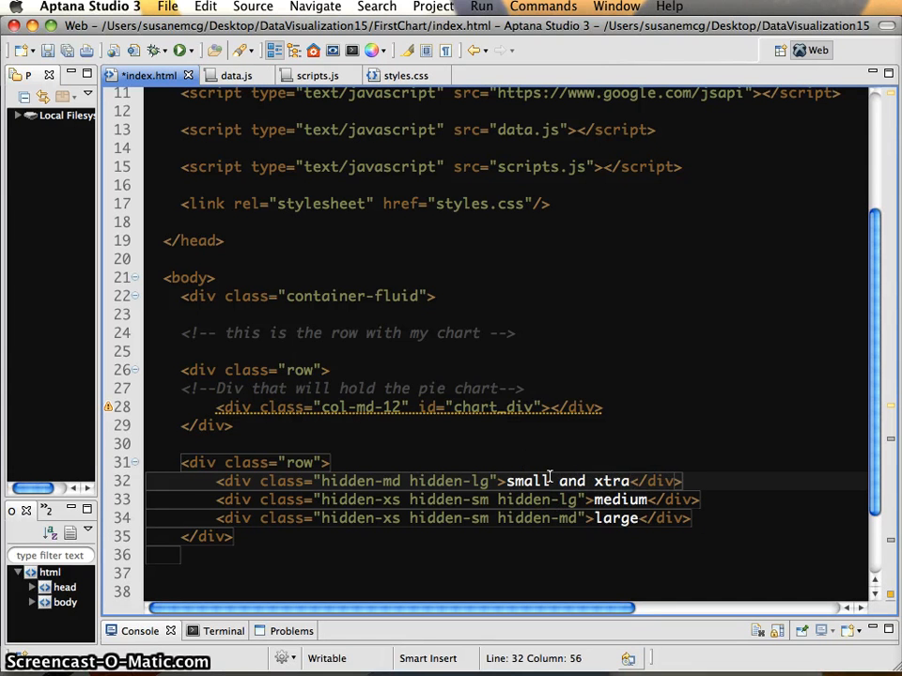
pyautogui.write(' small')
# Step: Reload in Chrome and widen the window to watch the label change to medium then large, then return to the editor
pyautogui.press('F3')
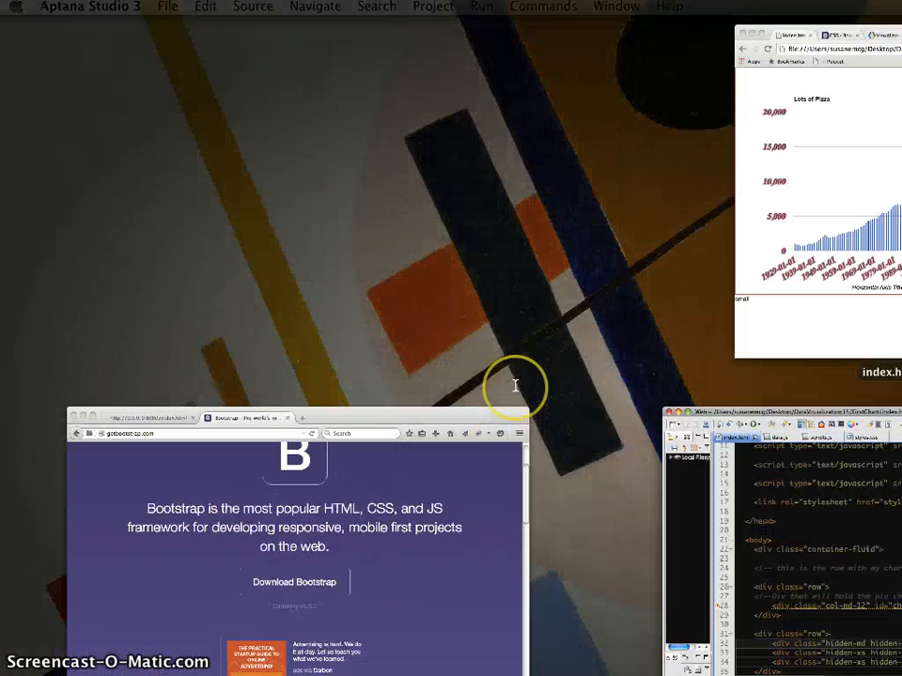
pyautogui.click(765, 251)
pyautogui.click(43, 63)
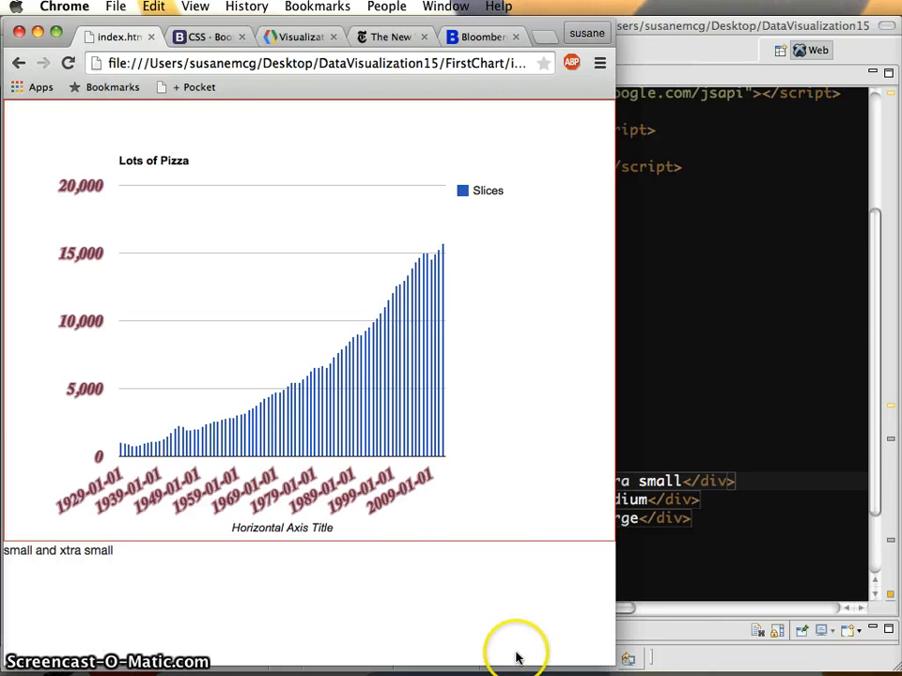
pyautogui.moveTo(612, 666); pyautogui.dragTo(887, 668)
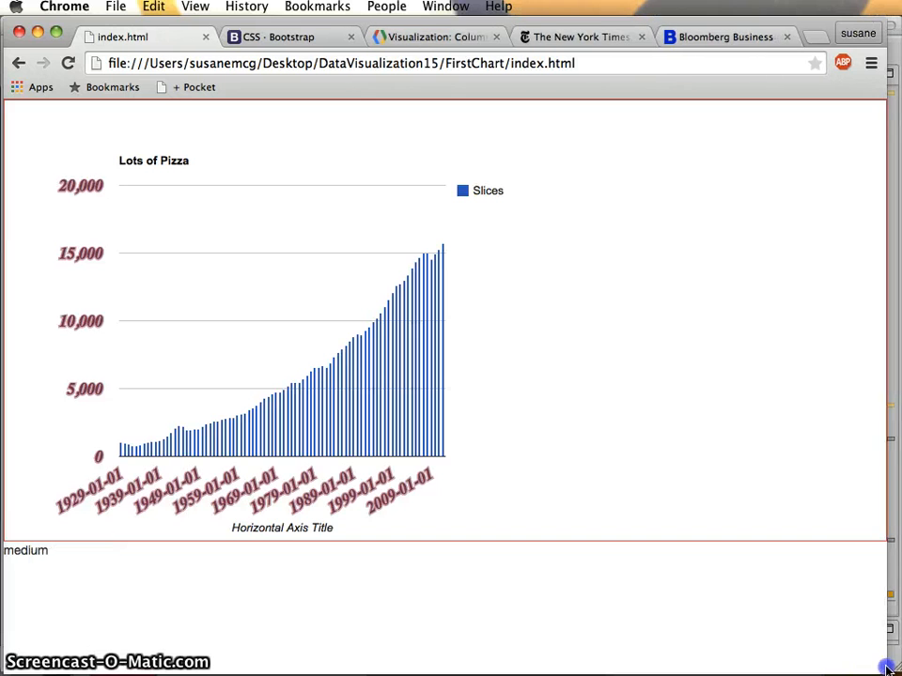
pyautogui.moveTo(887, 668); pyautogui.dragTo(901, 667)
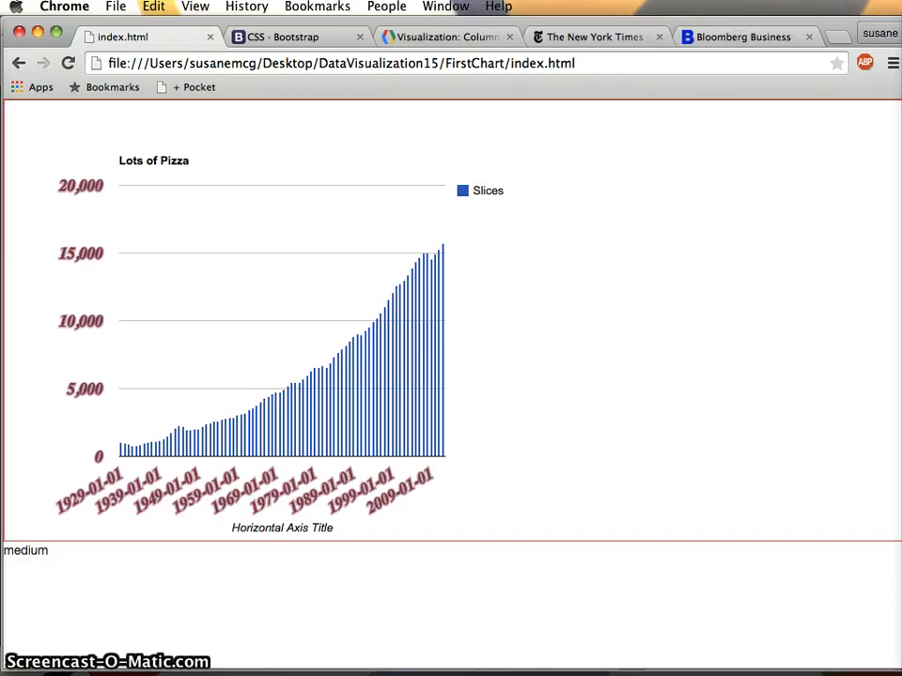
pyautogui.press('F3')
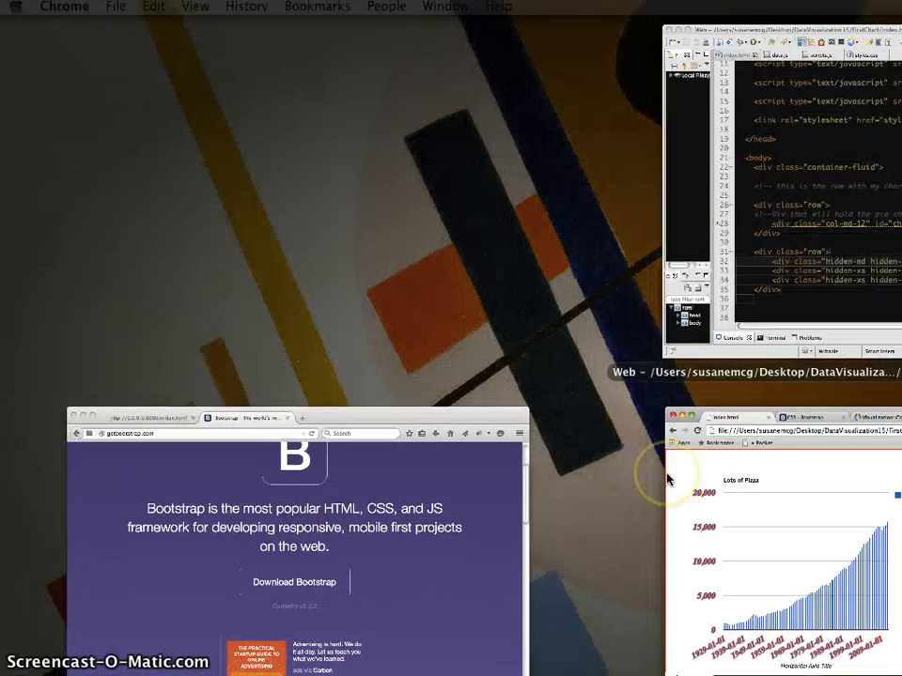
pyautogui.click(798, 272)
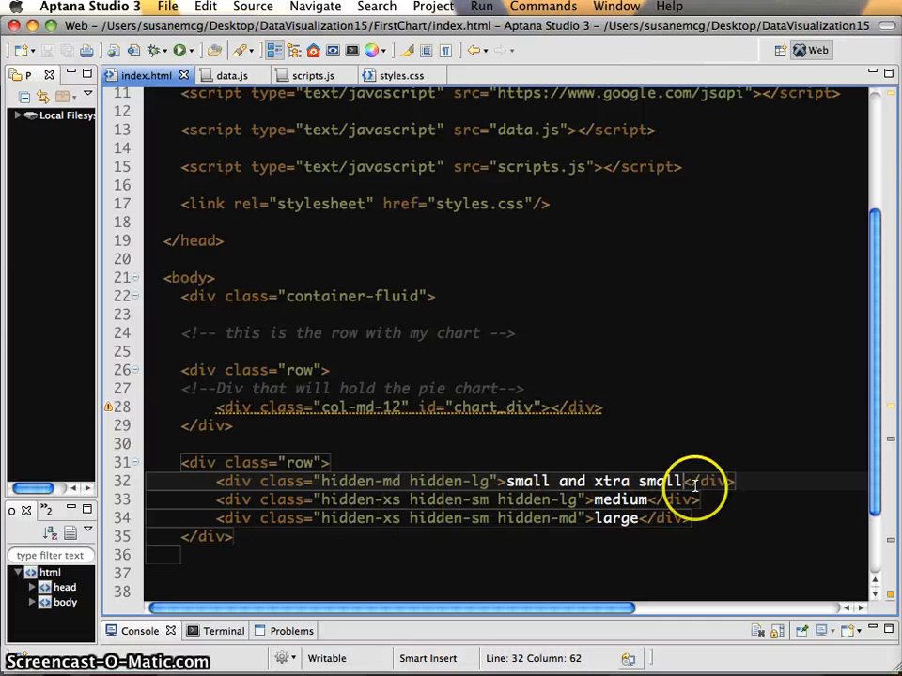
pyautogui.click(619, 500)
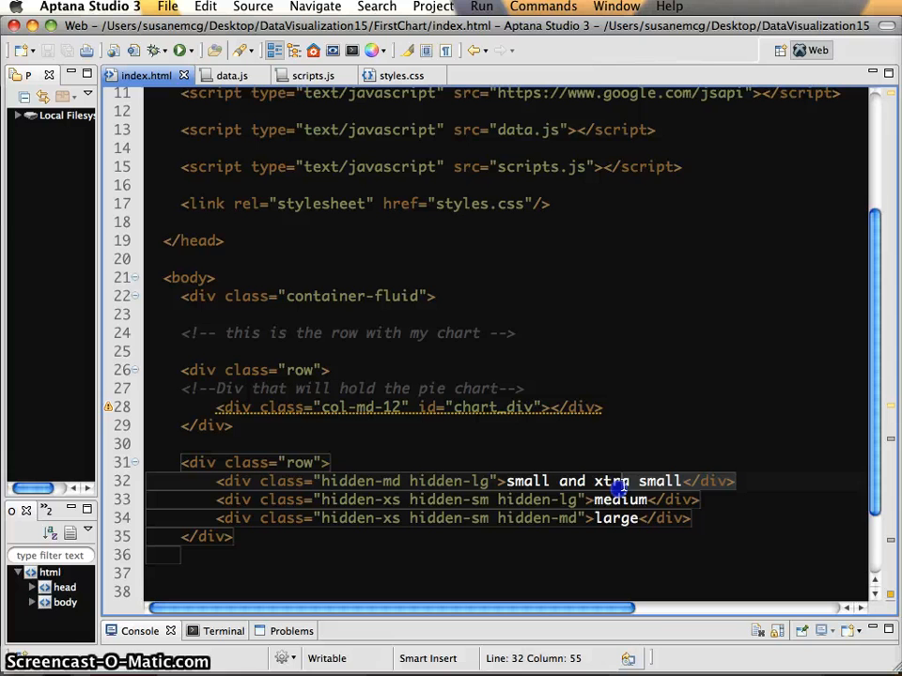
pyautogui.click(657, 481)
pyautogui.click(712, 500)
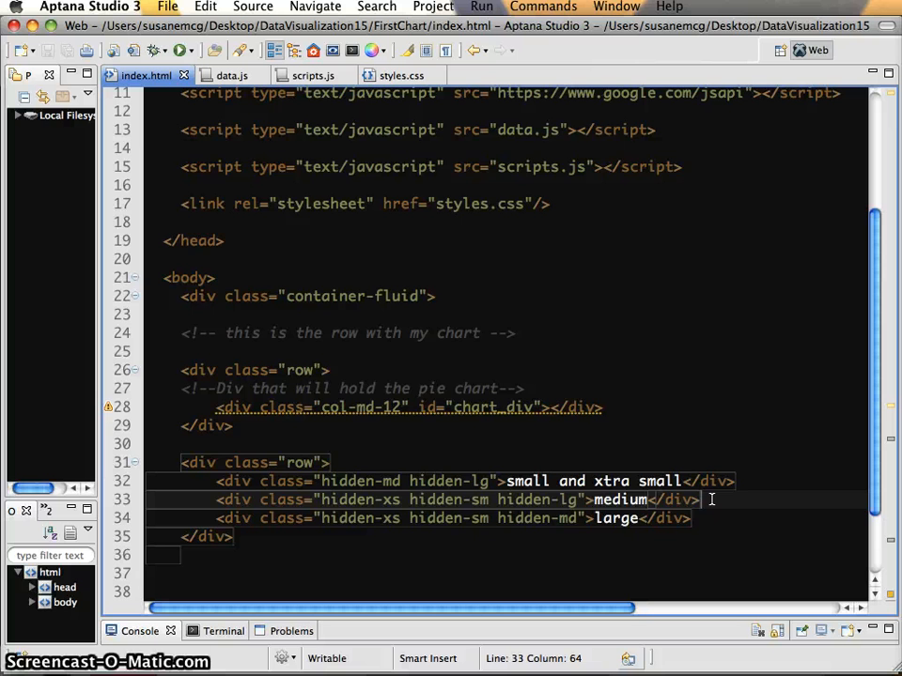
pyautogui.scroll(4, 711, 499)
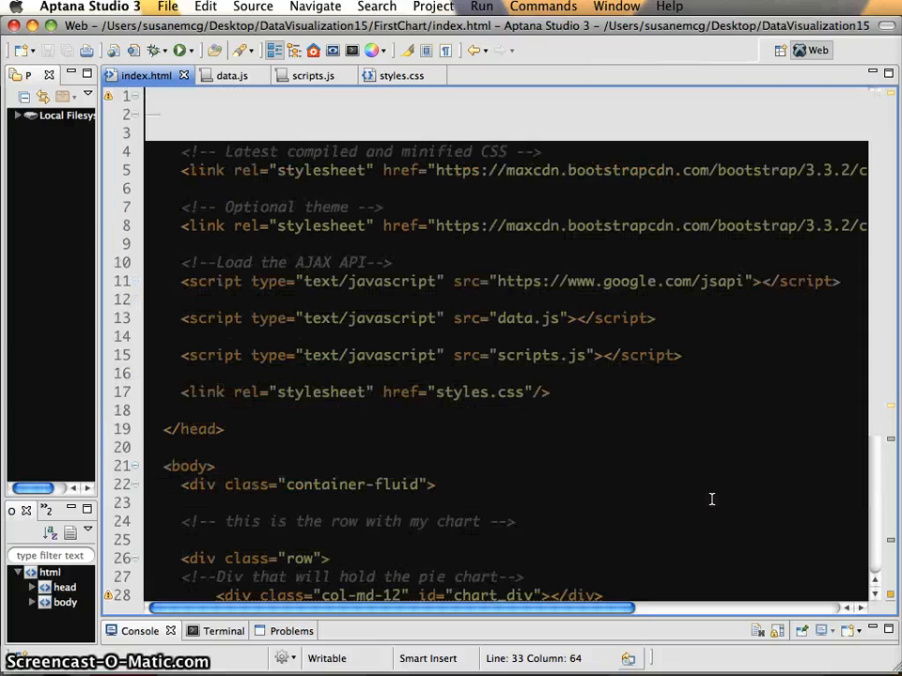
pyautogui.scroll(-6, 714, 479)
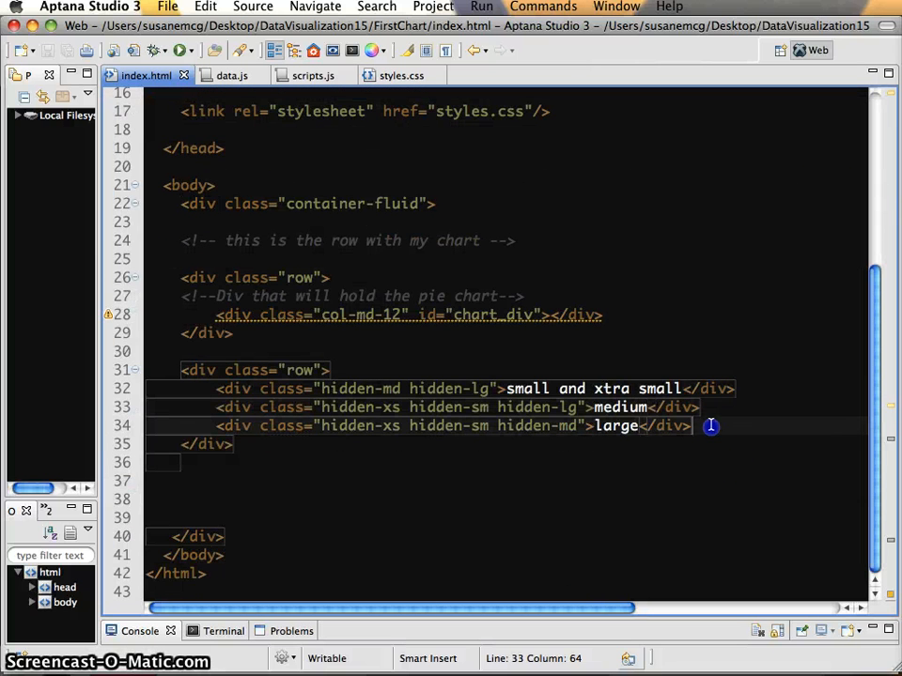
pyautogui.click(711, 426)
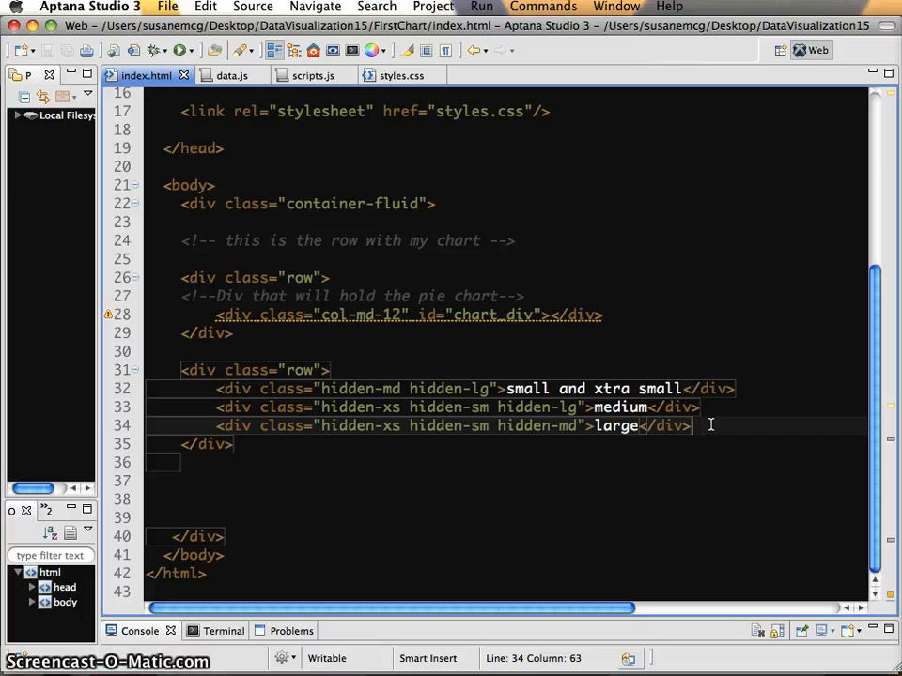